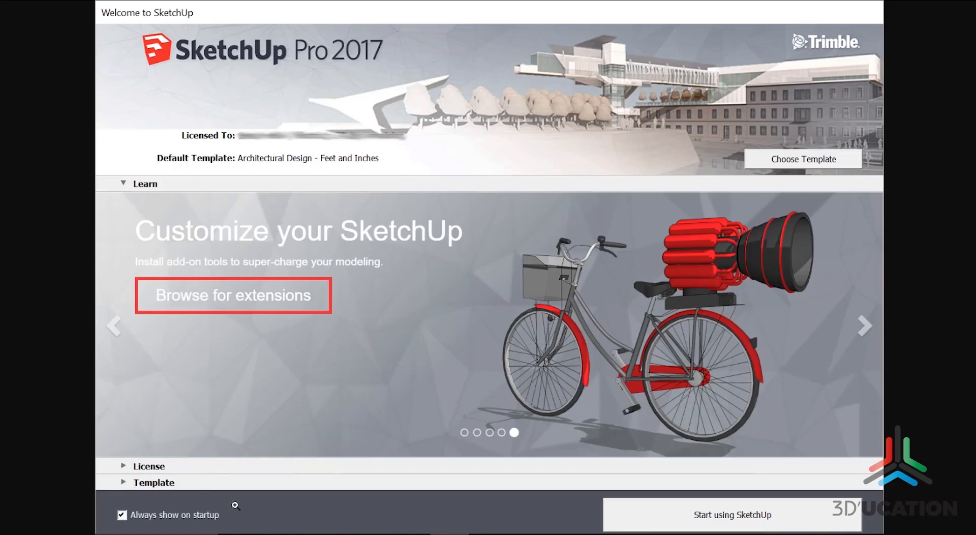
# Expand the Template section of the welcome window.
pyautogui.click(136, 484)
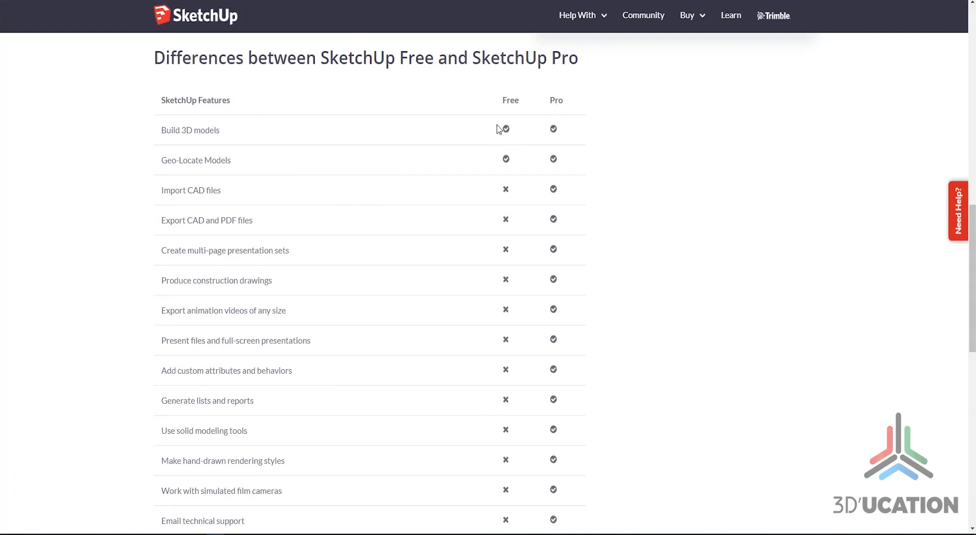
# Examine the feature comparison table of SketchUp Free and SketchUp Pro.
pyautogui.scroll(-3, 527, 146)
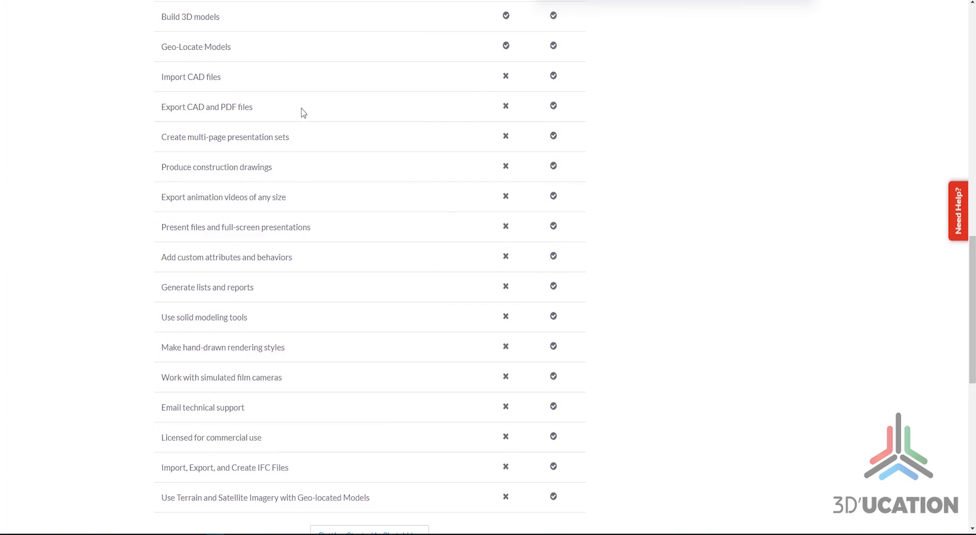
pyautogui.scroll(-1, 356, 232)
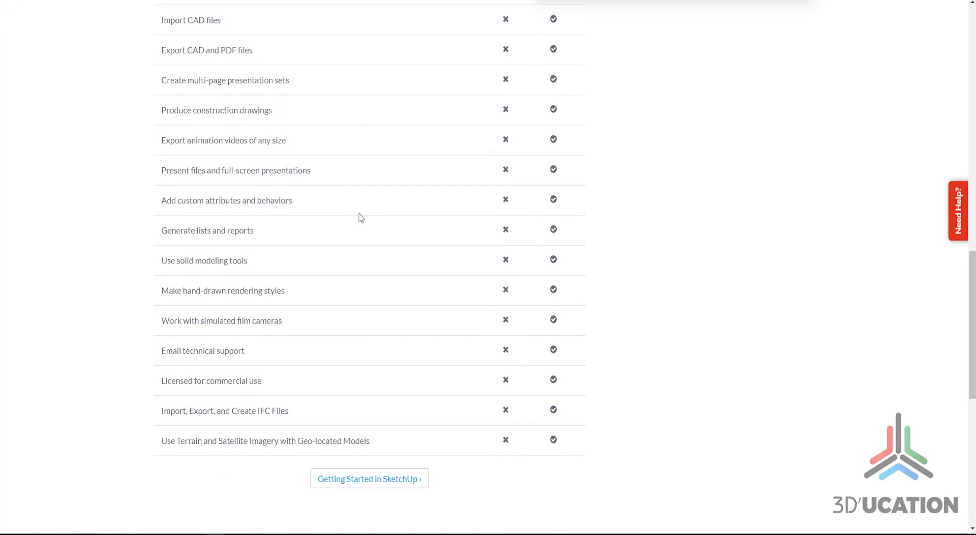
pyautogui.scroll(2, 359, 217)
pyautogui.scroll(-1, 360, 216)
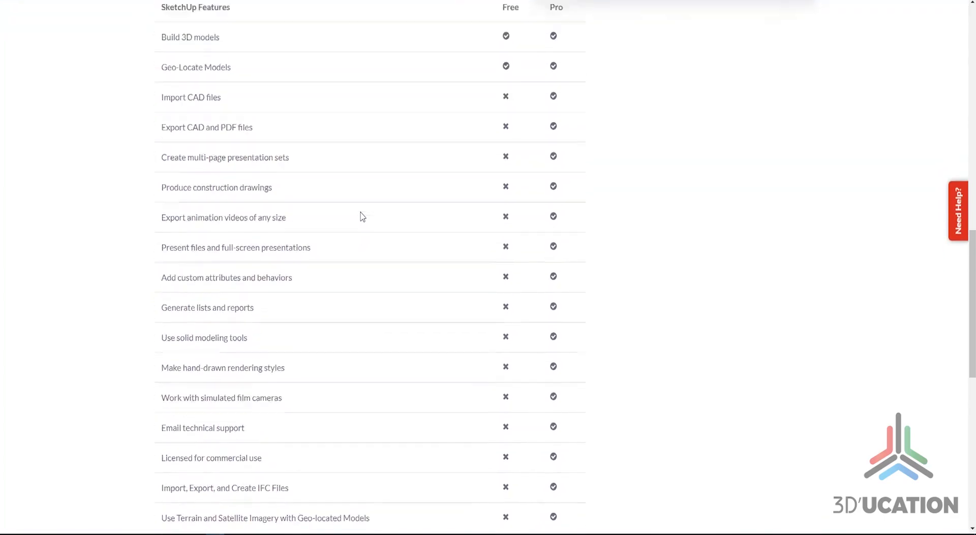
pyautogui.scroll(2, 362, 215)
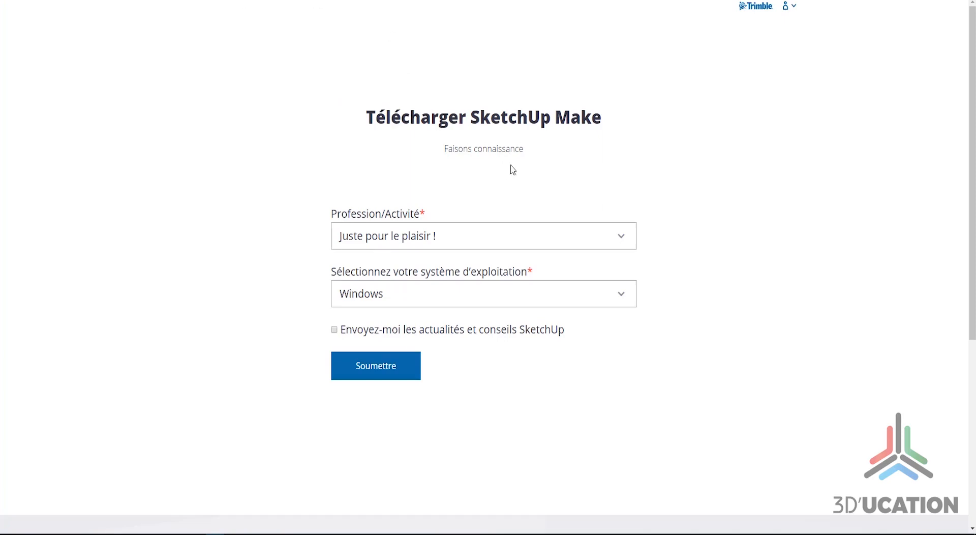
# Choose "Juste pour le plaisir !" as the profession and Windows as the operating system in the SketchUp Make download form.
pyautogui.click(570, 244)
pyautogui.scroll(-3, 518, 274)
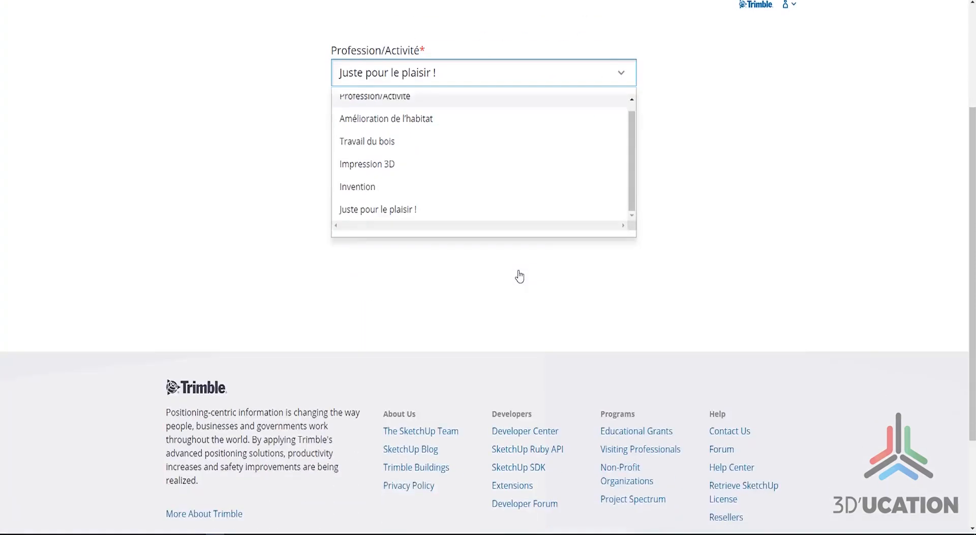
pyautogui.scroll(3, 530, 253)
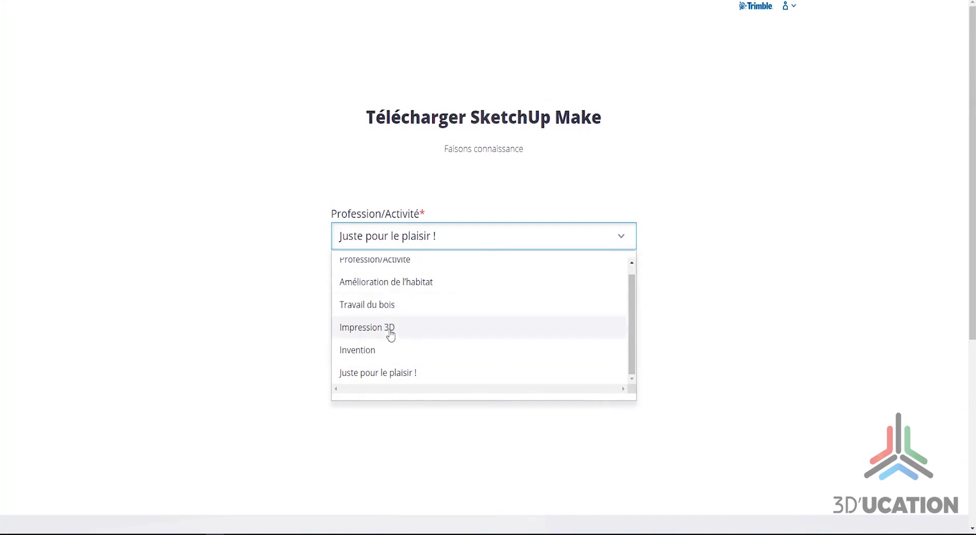
pyautogui.click(377, 375)
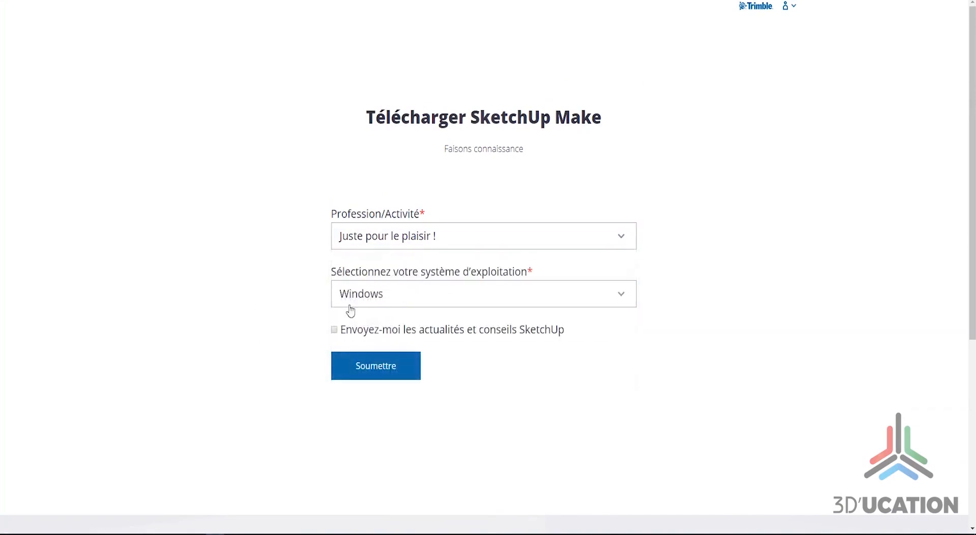
pyautogui.click(392, 299)
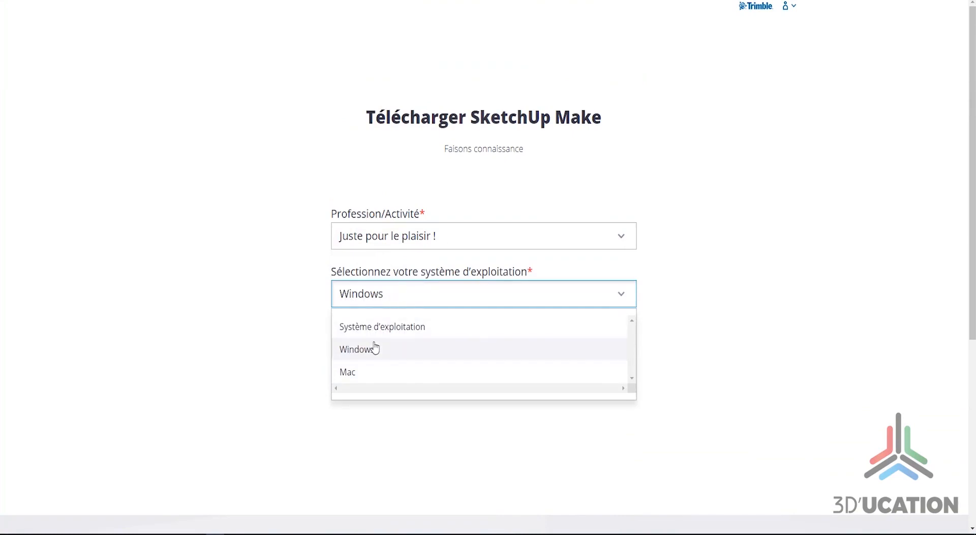
pyautogui.click(344, 349)
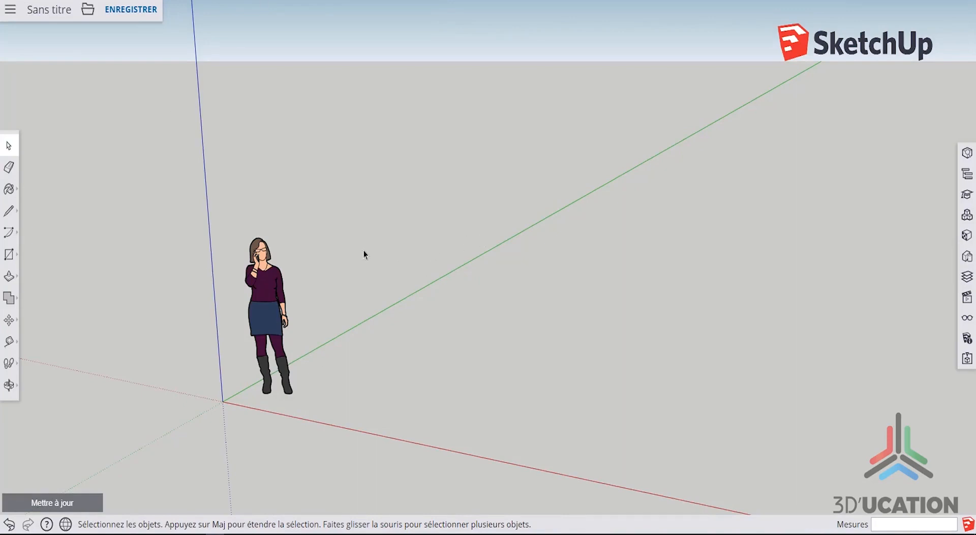
# Look through the paint, line, arc, rectangle, Push/Pull and Move tools of the web version and view its starting scene.
pyautogui.scroll(-2, 364, 250)
pyautogui.scroll(2, 629, 340)
pyautogui.scroll(-2, 396, 236)
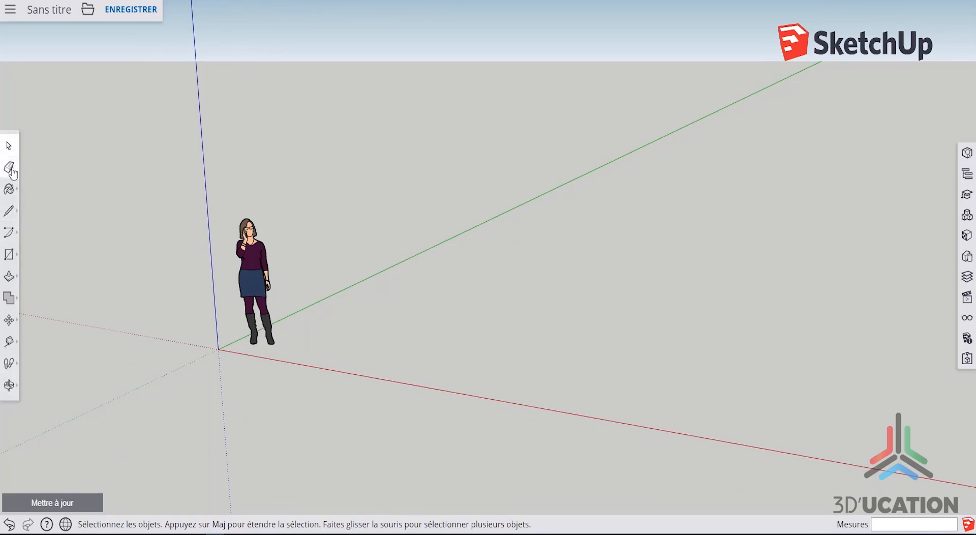
pyautogui.click(9, 189)
pyautogui.click(11, 212)
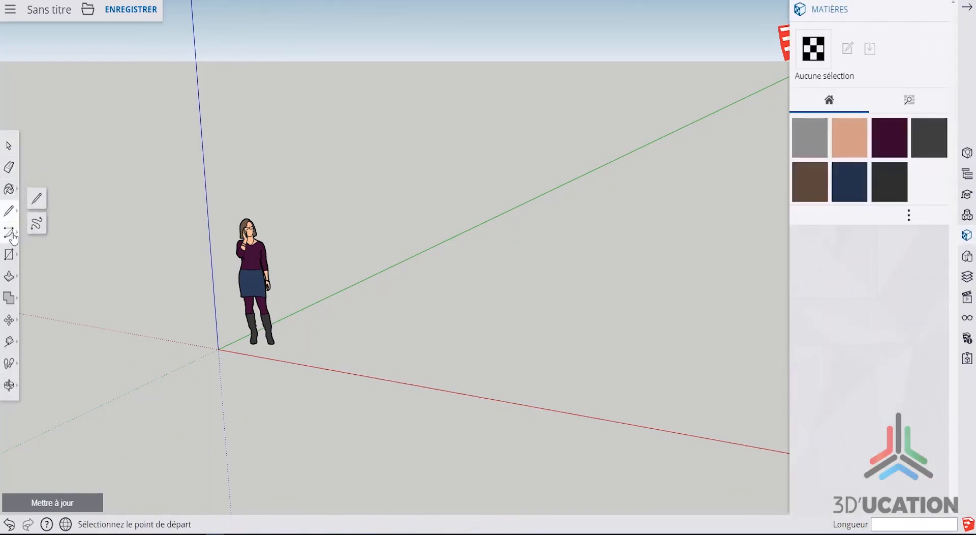
pyautogui.click(9, 232)
pyautogui.click(9, 254)
pyautogui.click(10, 277)
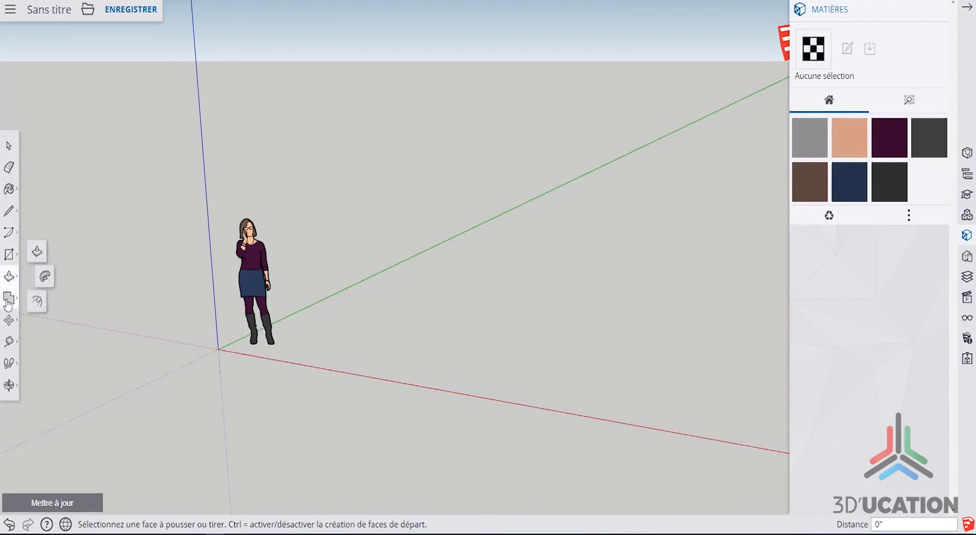
pyautogui.click(9, 298)
pyautogui.click(10, 320)
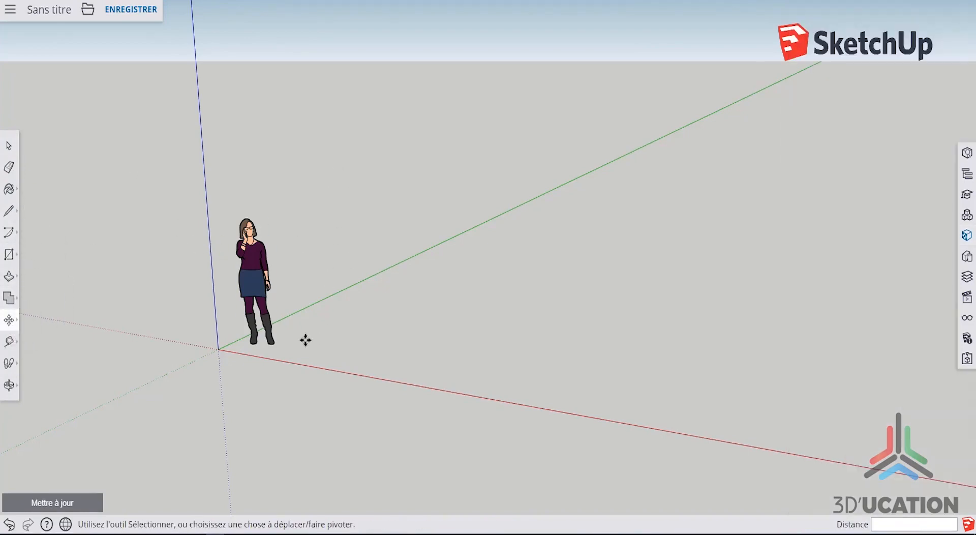
pyautogui.moveTo(304, 340); pyautogui.dragTo(487, 212, button='middle')
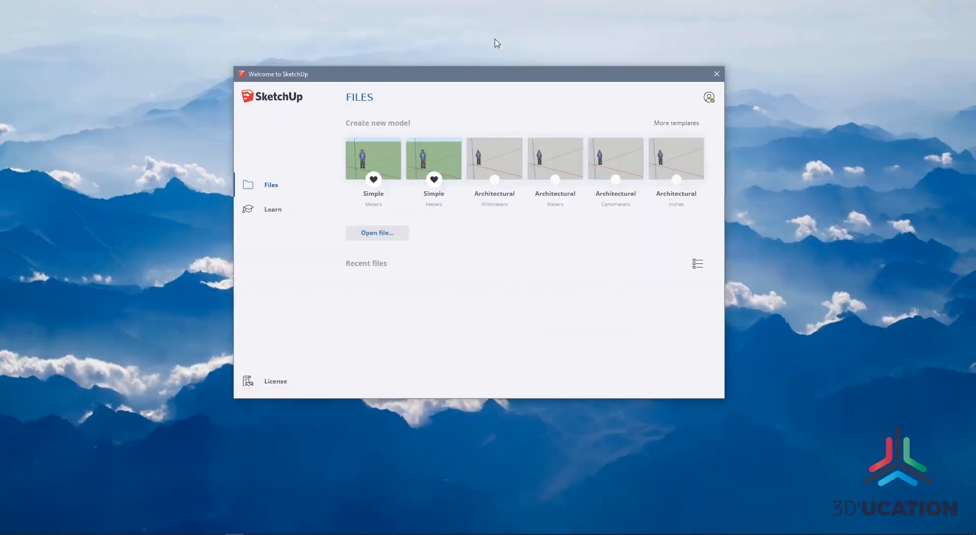
# Create a new model in desktop SketchUp from the Architectural Millimeters template and display the Standard toolbar.
pyautogui.moveTo(479, 76)
pyautogui.mouseDown()
pyautogui.moveTo(548, 79)
pyautogui.moveTo(455, 104)
pyautogui.moveTo(478, 91)
pyautogui.mouseUp()
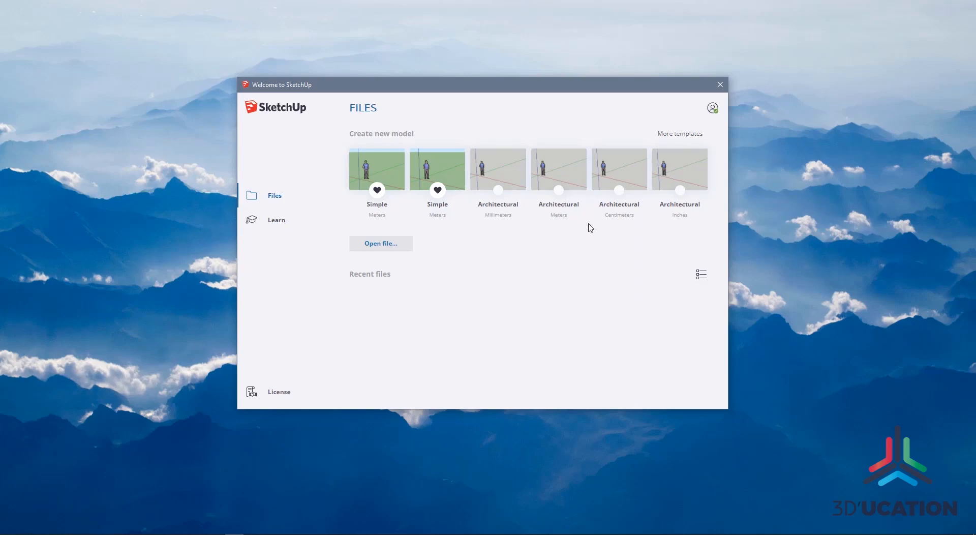
pyautogui.click(502, 168)
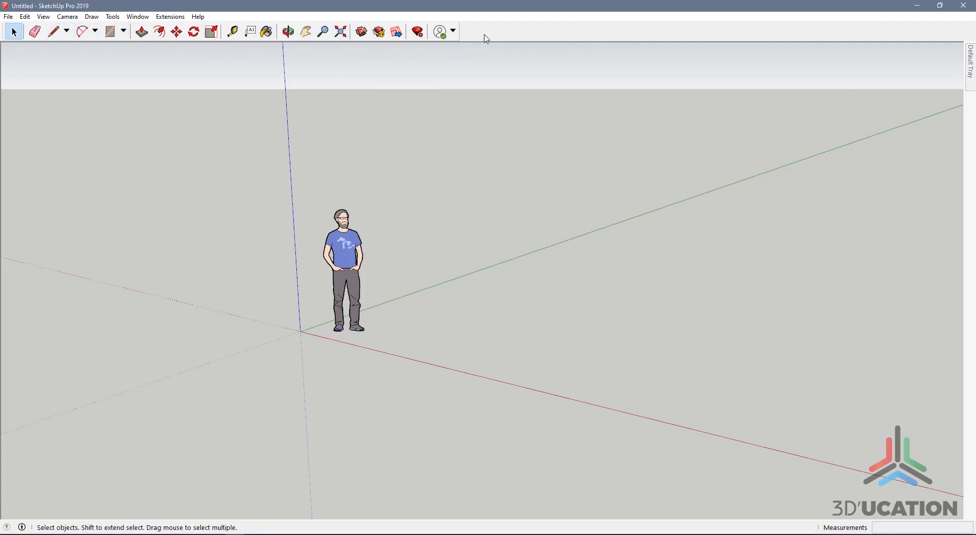
pyautogui.rightClick(582, 37)
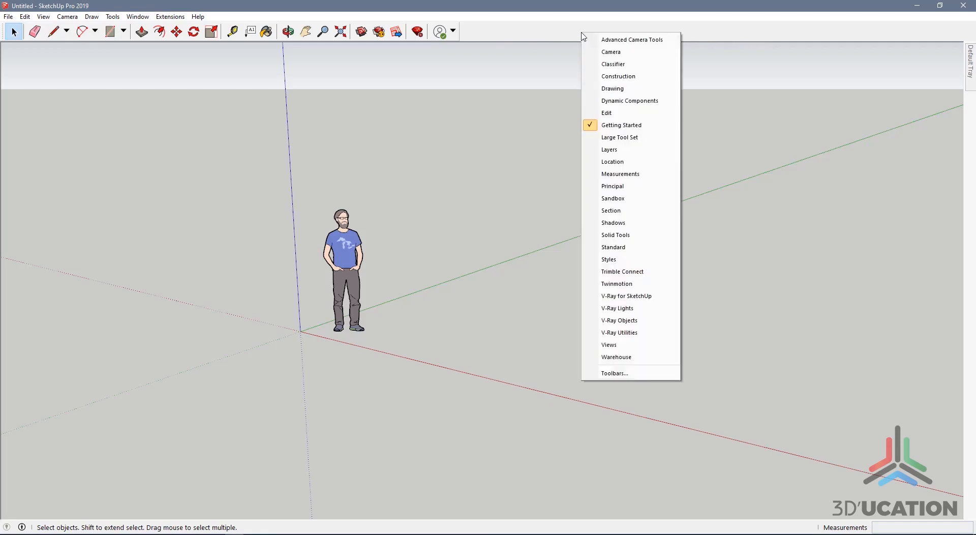
pyautogui.click(614, 249)
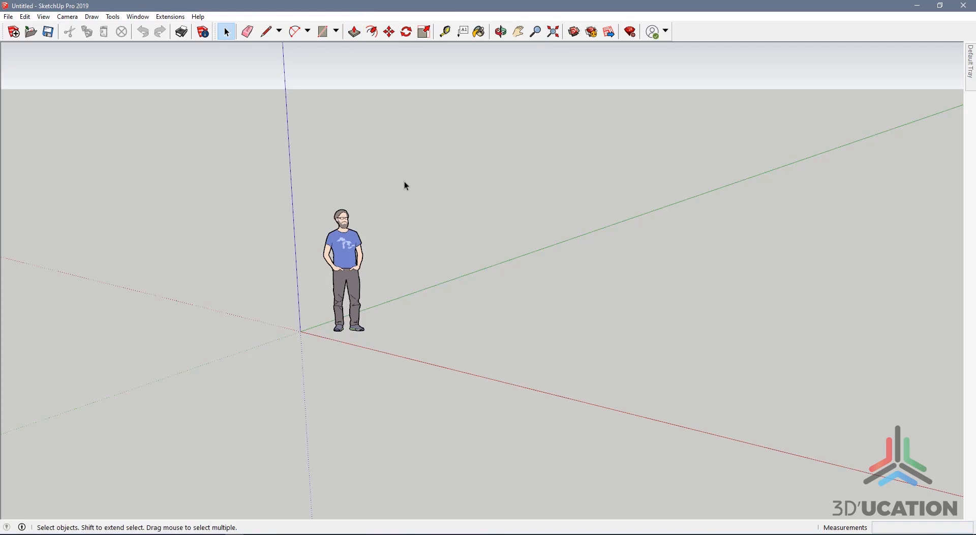
# Draw a rectangle about 4130 by 5407 mm on the ground beside the scale figure.
pyautogui.click(323, 31)
pyautogui.moveTo(441, 370); pyautogui.dragTo(411, 350, button='middle')
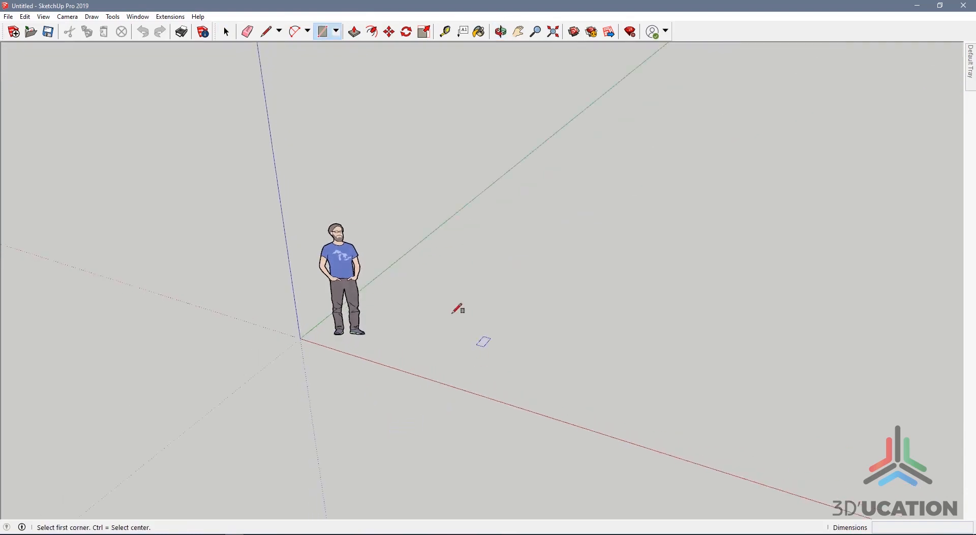
pyautogui.click(406, 315)
pyautogui.click(743, 230)
# Push/Pull the rectangle upward into a box taller than the scale figure.
pyautogui.press('p')
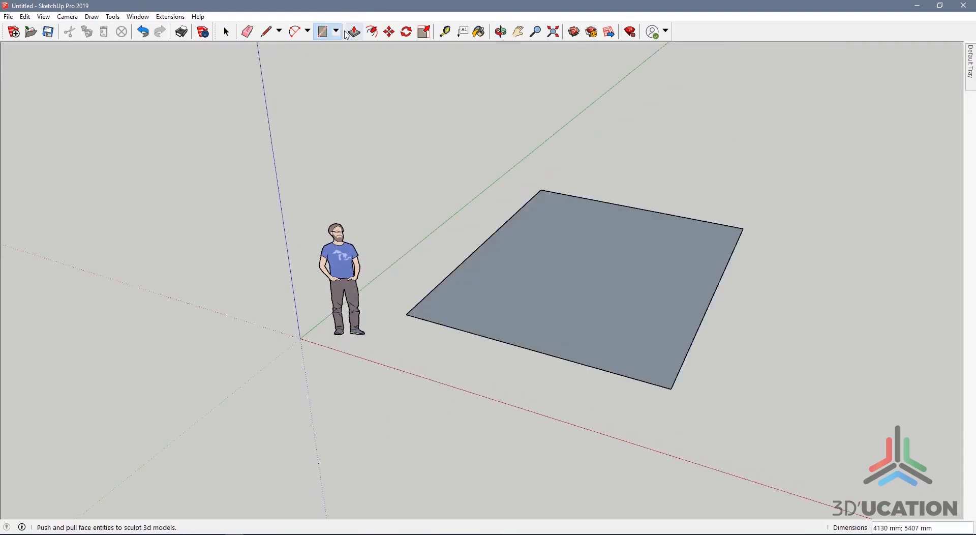
pyautogui.click(616, 292)
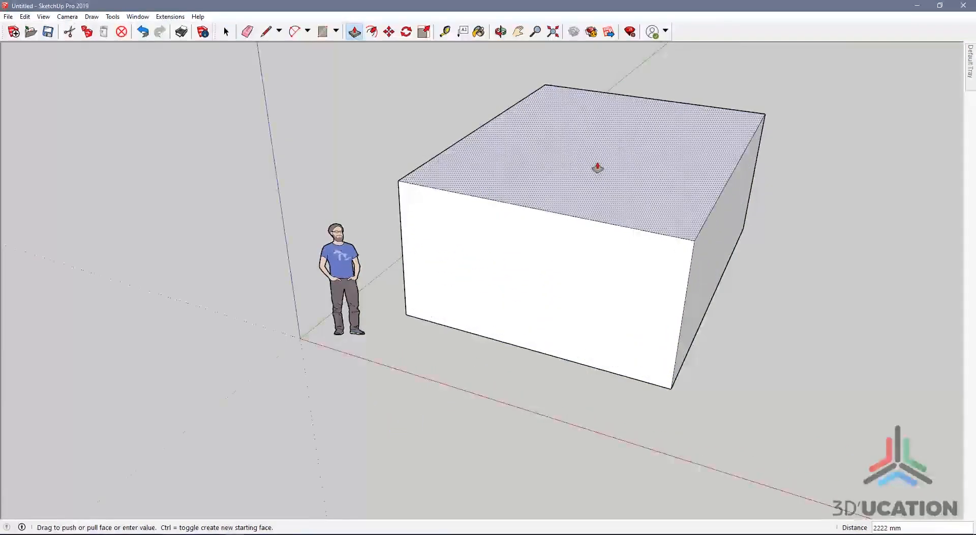
pyautogui.click(592, 142)
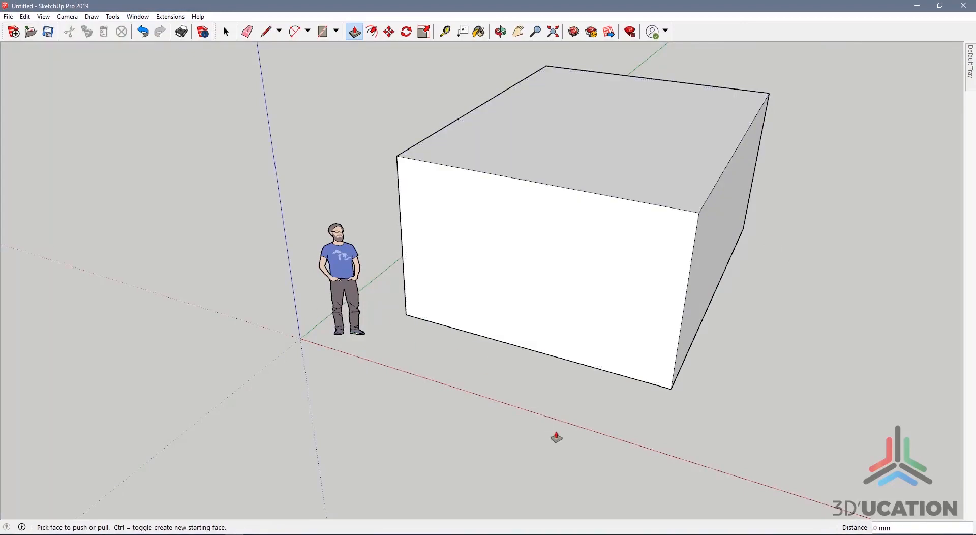
# Draw an arc on the box's front face, spanning most of its right vertical edge and bulging inward.
pyautogui.moveTo(555, 436); pyautogui.dragTo(564, 350, button='middle')
pyautogui.press('a')
pyautogui.click(699, 146)
pyautogui.click(693, 286)
pyautogui.click(657, 219)
# Push the arc segment back through the full depth of the box to cut a concave channel along its side.
pyautogui.moveTo(695, 209); pyautogui.dragTo(681, 262, button='middle')
pyautogui.press('p')
pyautogui.click(679, 262)
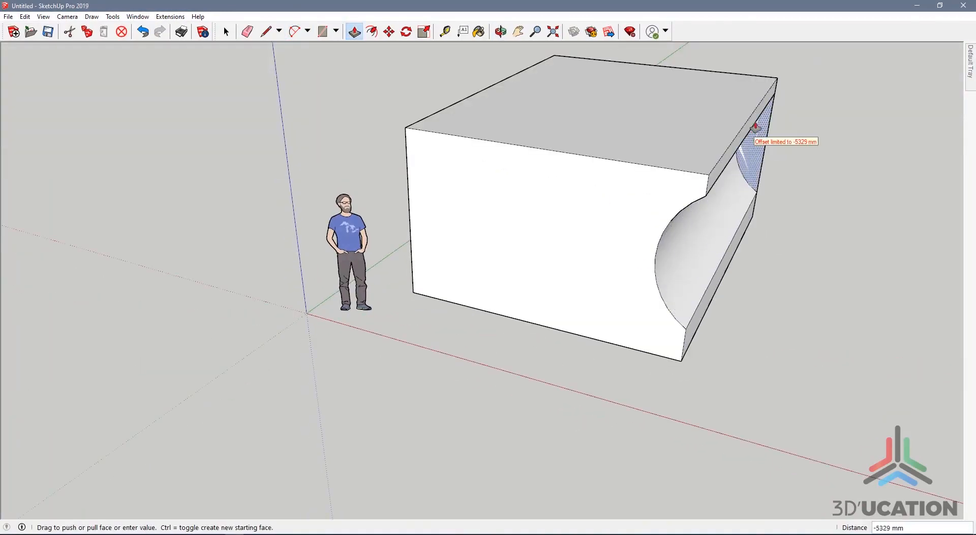
pyautogui.click(768, 87)
pyautogui.scroll(-3, 664, 283)
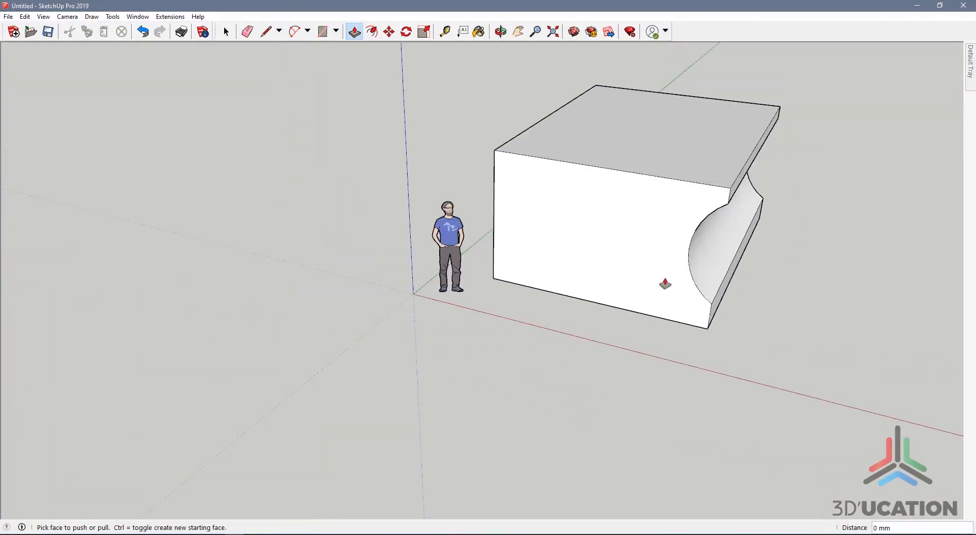
pyautogui.scroll(-2, 525, 263)
pyautogui.scroll(1, 752, 81)
pyautogui.press('space')
pyautogui.scroll(3, 641, 284)
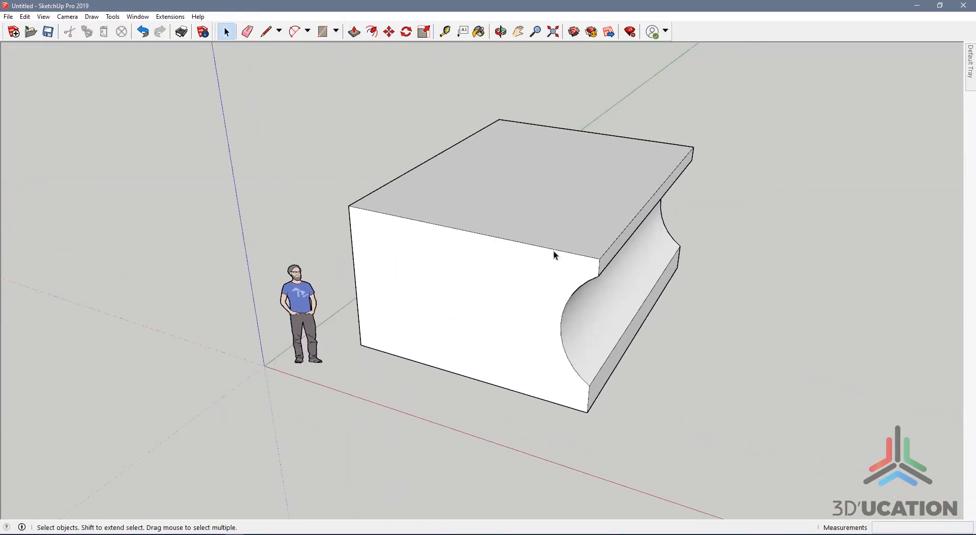
pyautogui.moveTo(596, 301); pyautogui.dragTo(593, 245, button='middle')
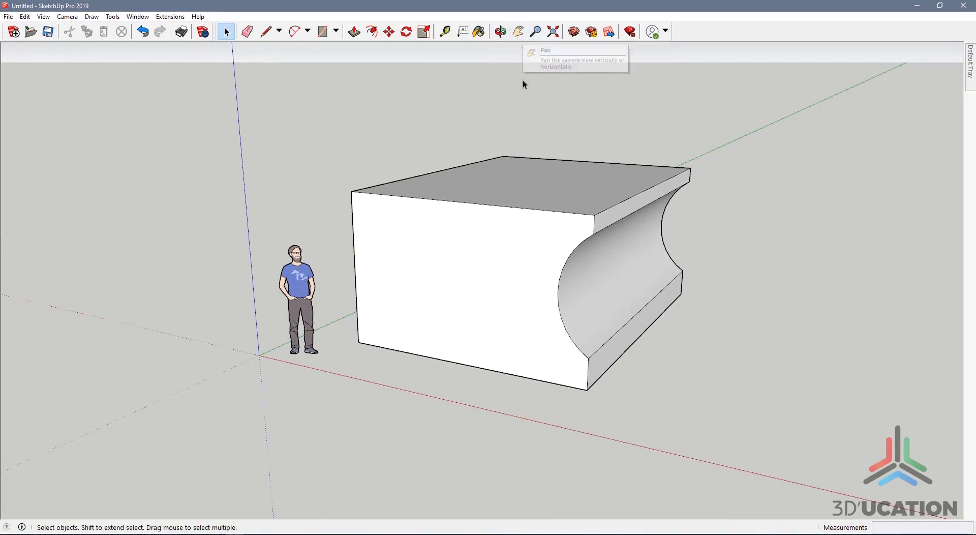
# Orbit around the block with the Orbit tool and zoom in and out to examine it from all sides.
pyautogui.click(500, 32)
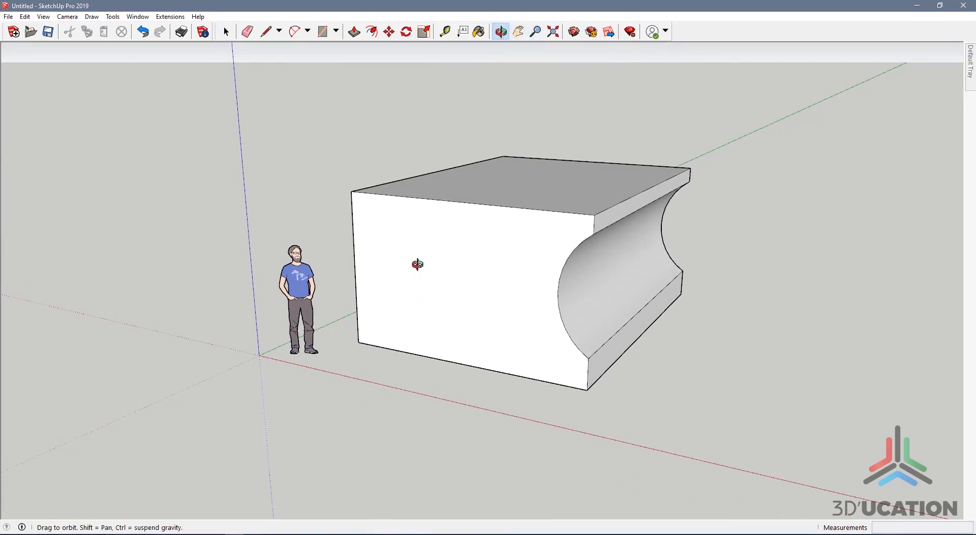
pyautogui.moveTo(398, 279); pyautogui.dragTo(299, 253)
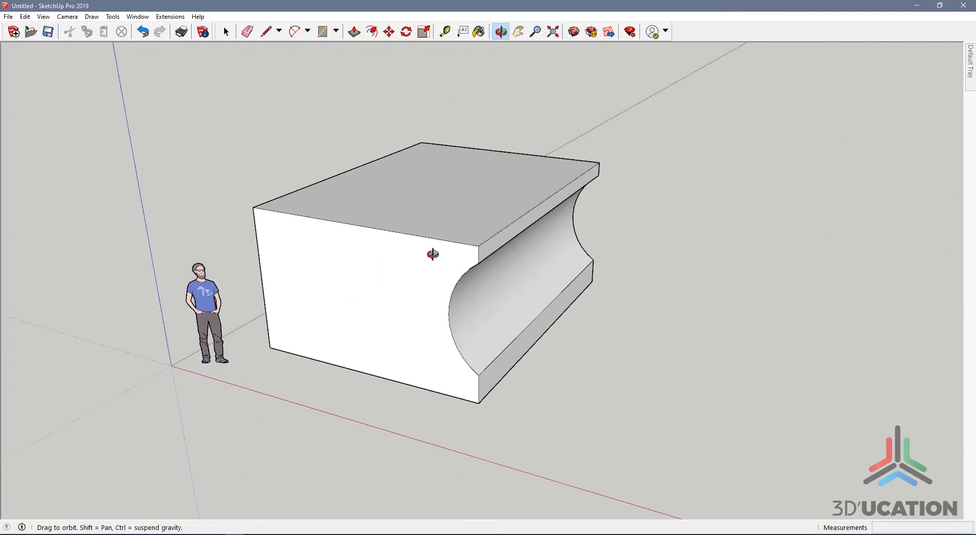
pyautogui.moveTo(245, 318); pyautogui.dragTo(579, 370)
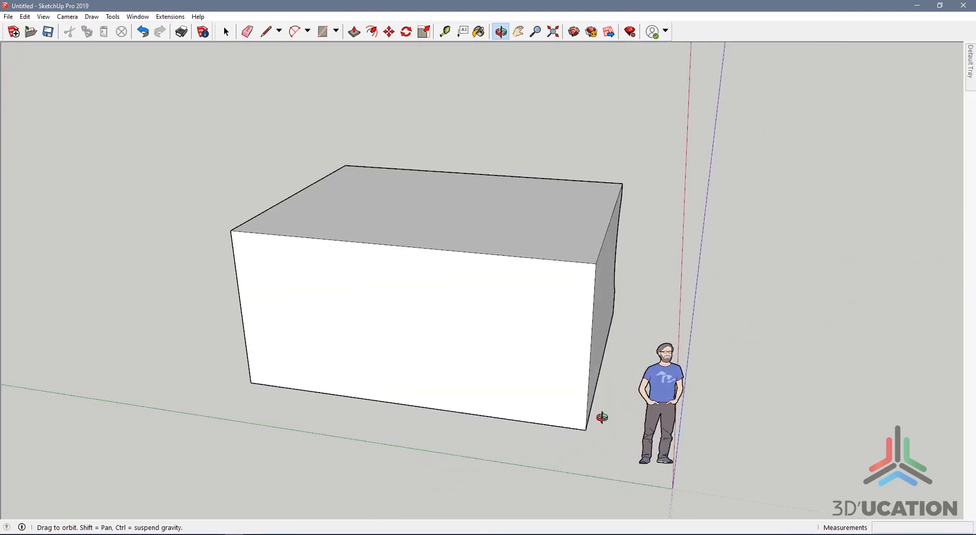
pyautogui.moveTo(424, 404); pyautogui.dragTo(592, 441)
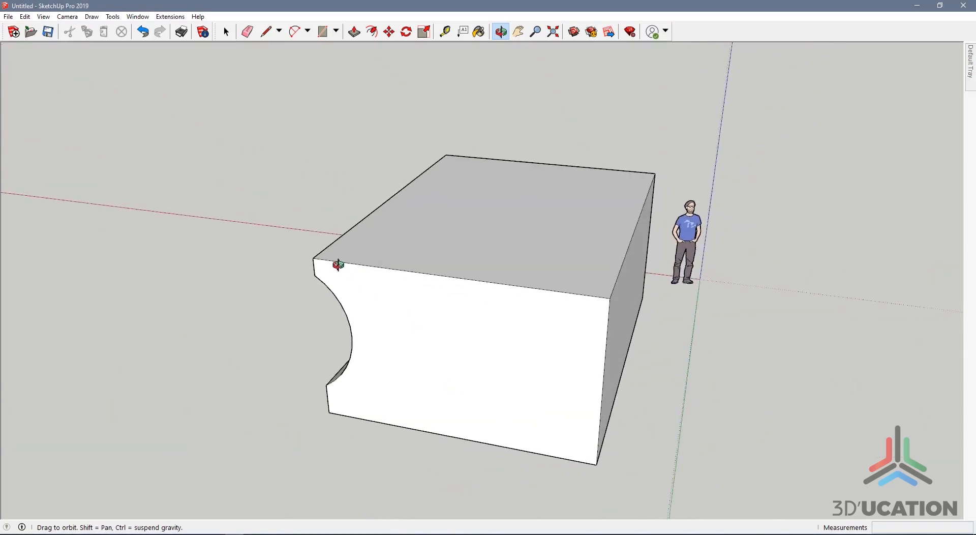
pyautogui.moveTo(364, 381); pyautogui.dragTo(752, 341)
pyautogui.scroll(-4, 429, 317)
pyautogui.scroll(4, 434, 322)
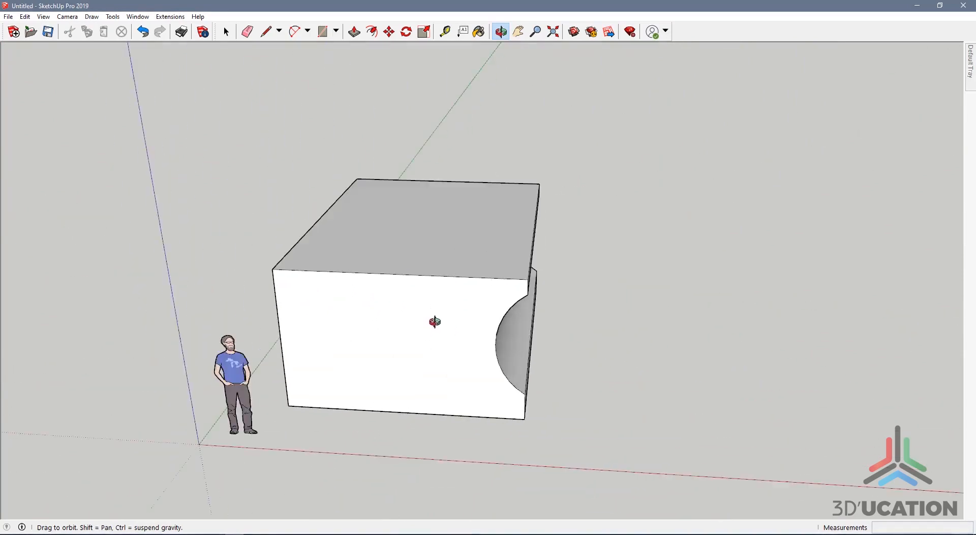
pyautogui.scroll(2, 440, 320)
pyautogui.scroll(-4, 437, 277)
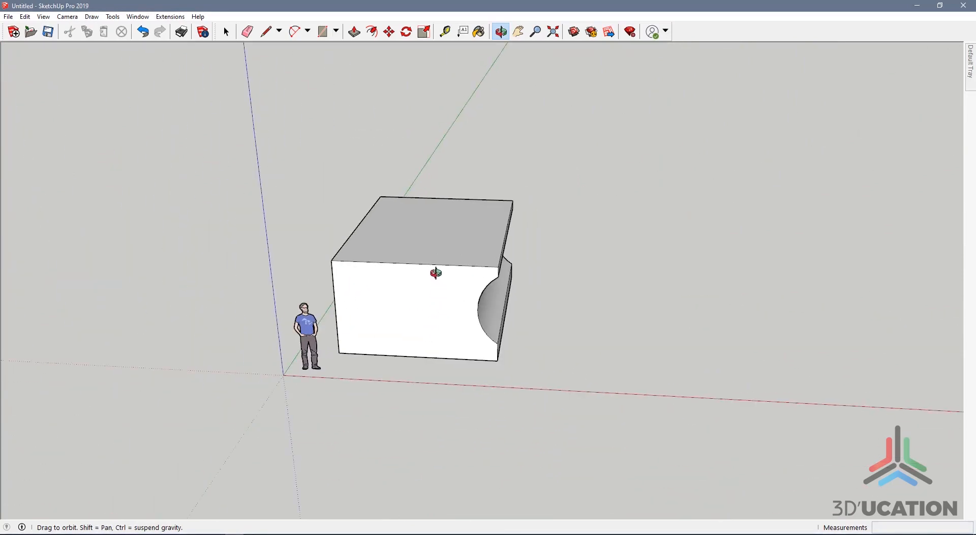
pyautogui.scroll(5, 432, 277)
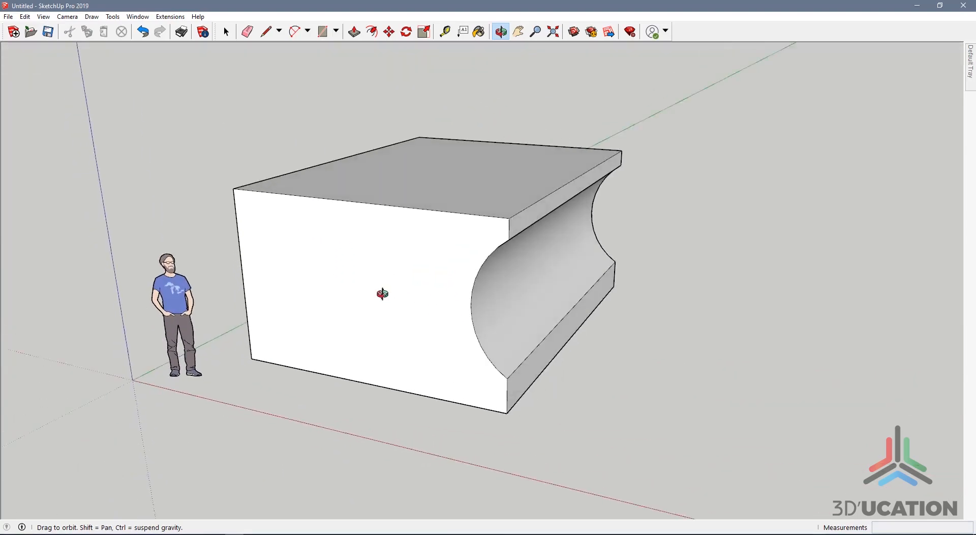
pyautogui.moveTo(382, 294); pyautogui.dragTo(391, 284)
# Zoom out from the block, pan it across the view, and orbit to a lower viewing angle.
pyautogui.click(536, 33)
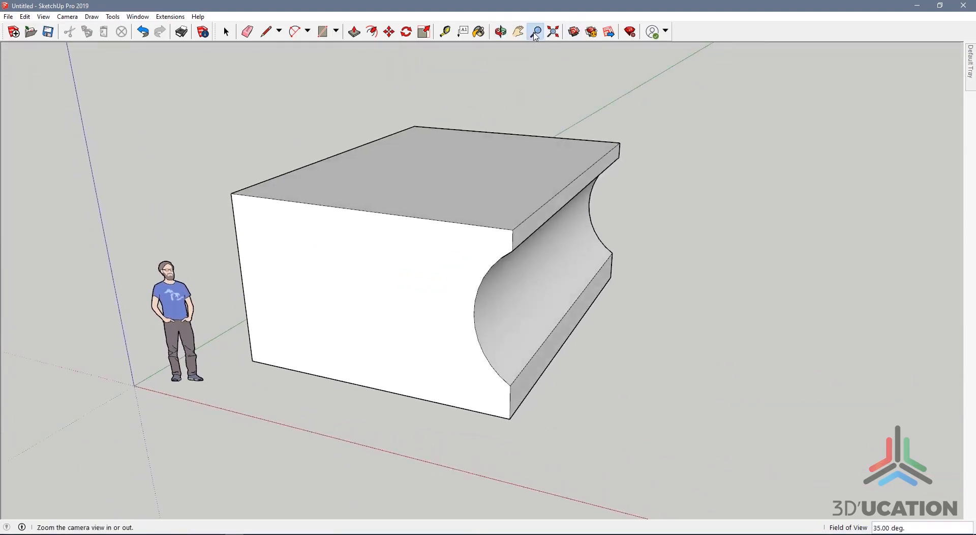
pyautogui.moveTo(451, 293); pyautogui.dragTo(464, 274)
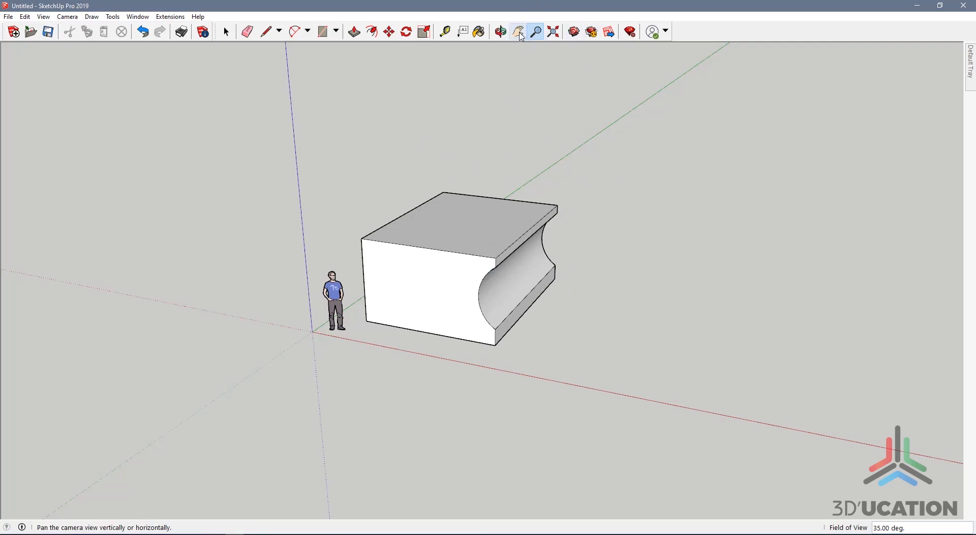
pyautogui.click(520, 33)
pyautogui.moveTo(489, 245); pyautogui.dragTo(415, 224)
pyautogui.click(500, 32)
pyautogui.moveTo(412, 188); pyautogui.dragTo(374, 255)
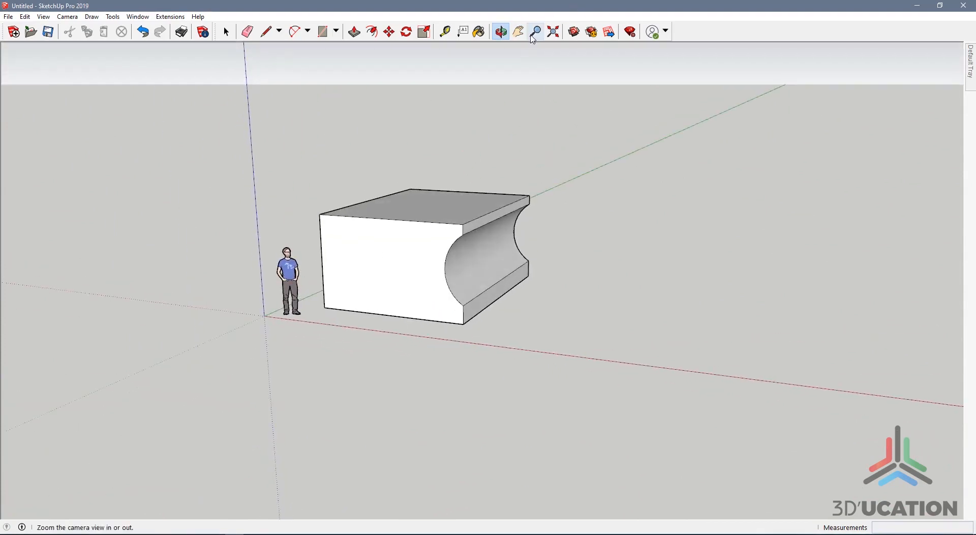
# Zoom far away from the block until it shrinks to a speck, and bring the entire model back with Zoom Extents.
pyautogui.click(535, 33)
pyautogui.moveTo(431, 223)
pyautogui.mouseDown()
pyautogui.moveTo(427, 77)
pyautogui.moveTo(413, 202)
pyautogui.moveTo(429, 228)
pyautogui.mouseUp()
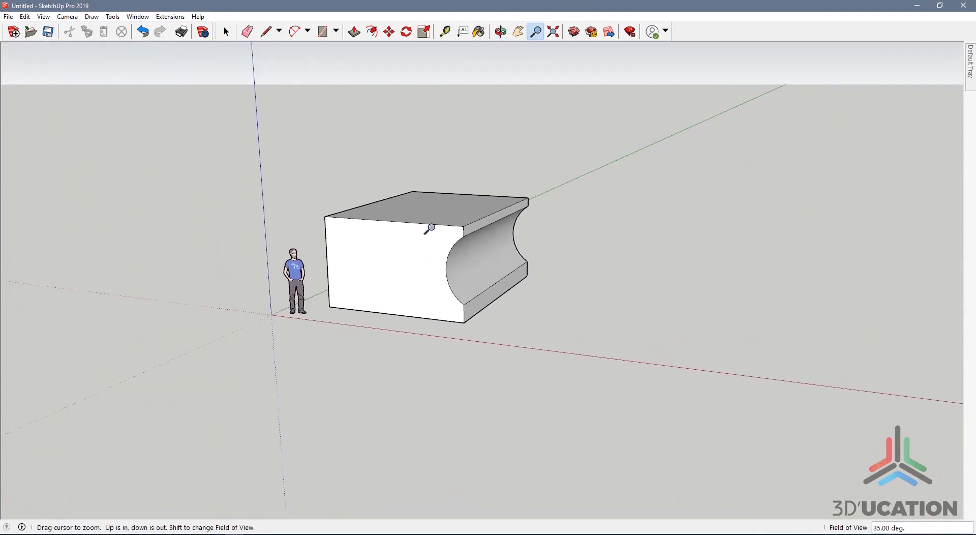
pyautogui.moveTo(450, 145); pyautogui.dragTo(473, 486)
pyautogui.moveTo(482, 237); pyautogui.dragTo(523, 463)
pyautogui.moveTo(458, 197); pyautogui.dragTo(467, 367)
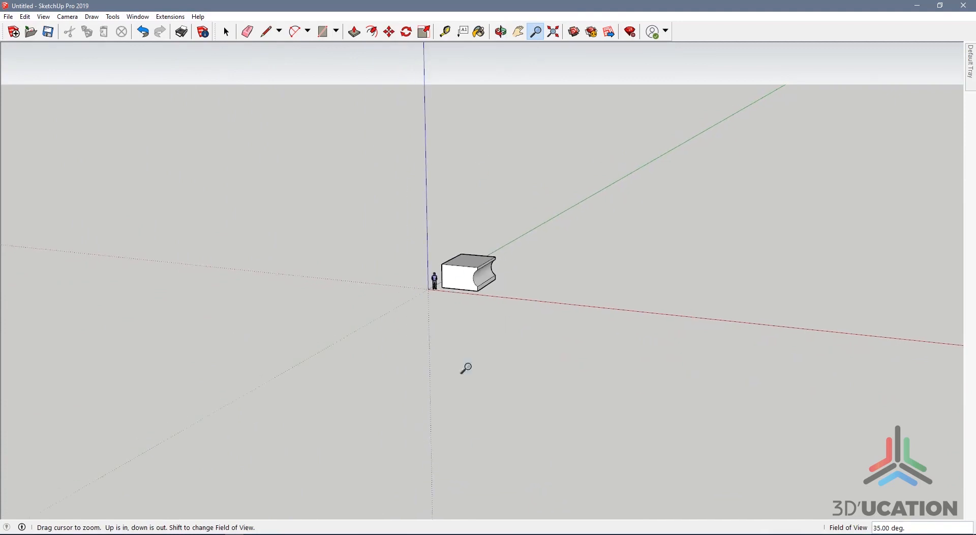
pyautogui.scroll(-3, 464, 247)
pyautogui.scroll(-8, 505, 305)
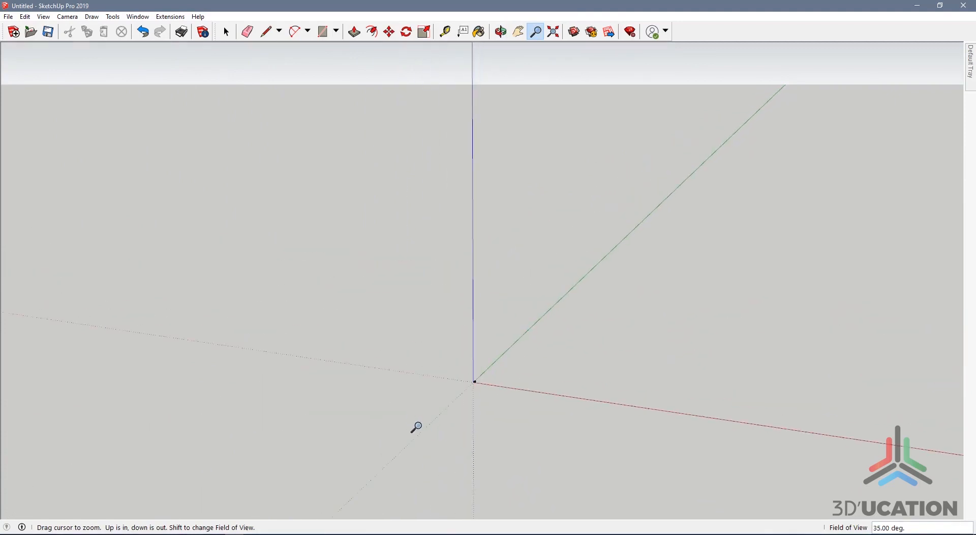
pyautogui.scroll(-4, 492, 456)
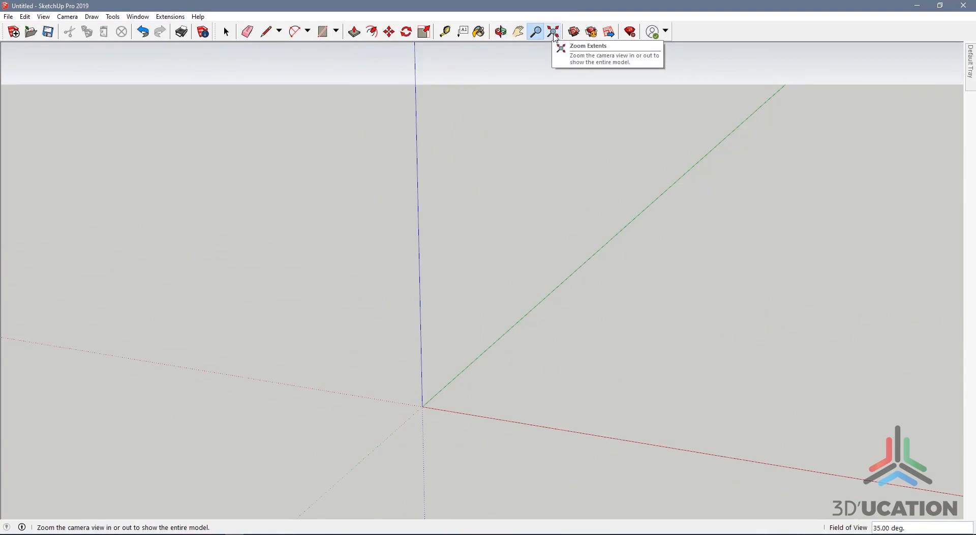
pyautogui.click(554, 33)
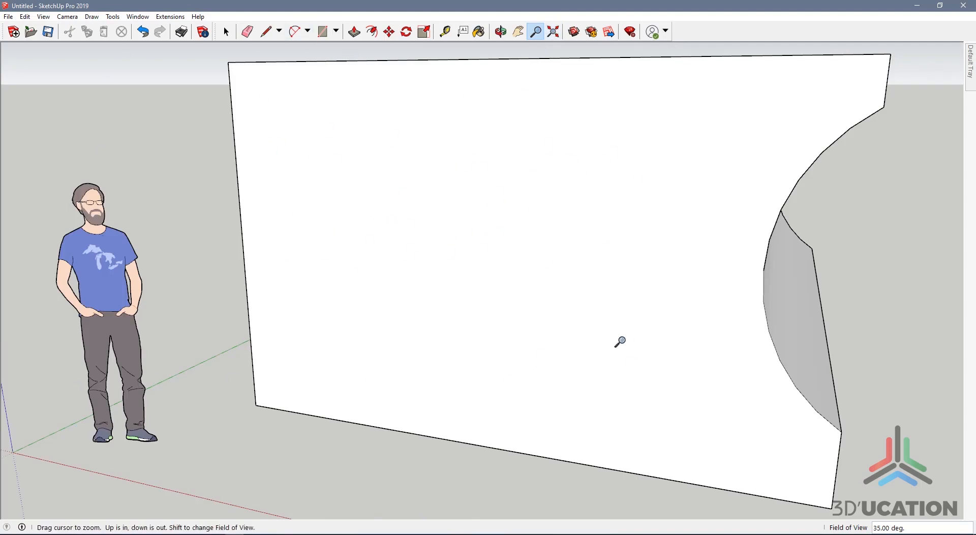
# Orbit to the channel side, zoom in until the block fills the view, and restore the whole model with Zoom Extents.
pyautogui.scroll(-2, 593, 326)
pyautogui.moveTo(679, 269); pyautogui.dragTo(601, 276, button='middle')
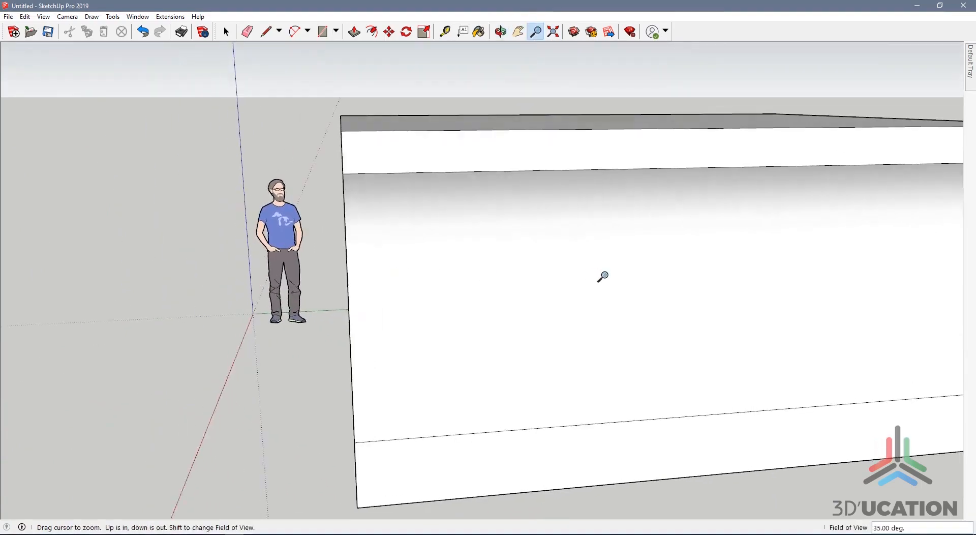
pyautogui.scroll(5, 593, 259)
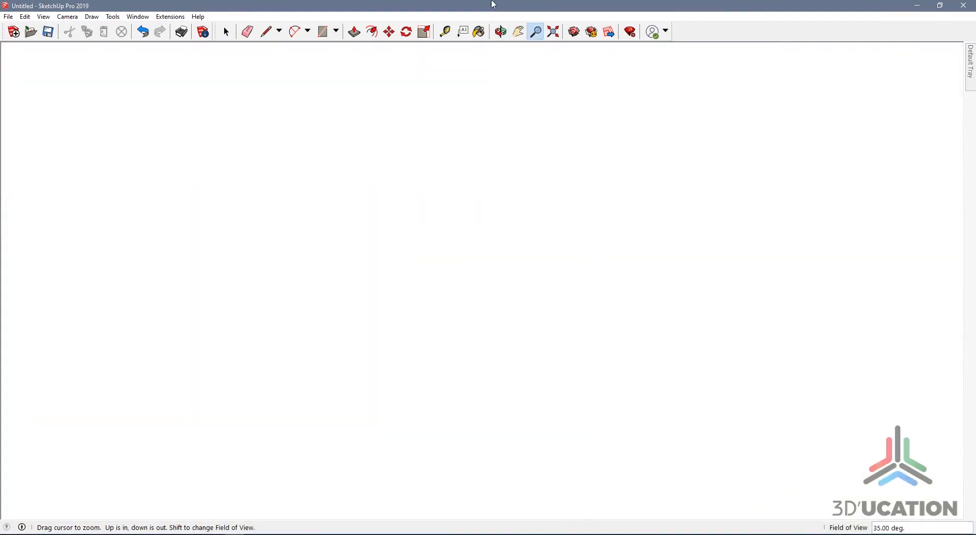
pyautogui.click(553, 32)
pyautogui.scroll(-2, 484, 256)
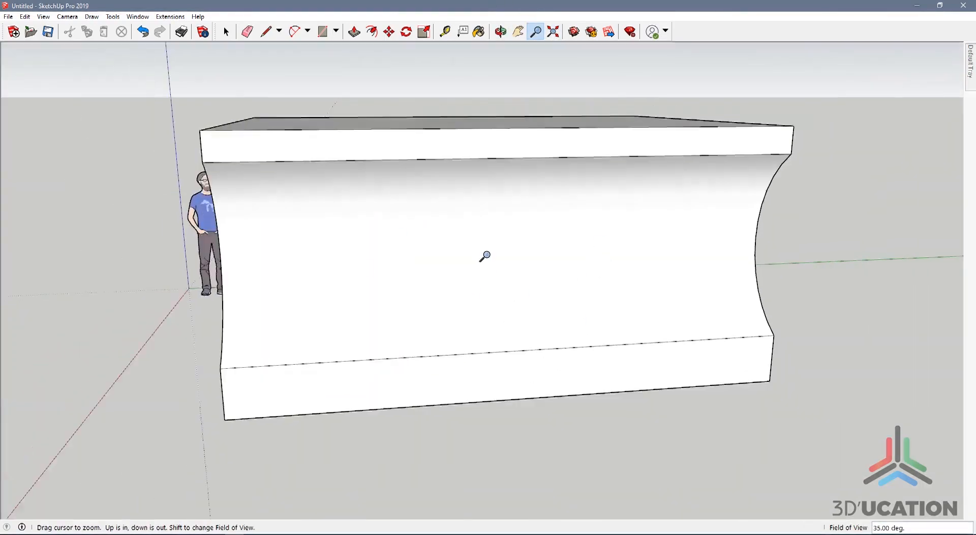
pyautogui.scroll(-3, 655, 333)
pyautogui.scroll(-2, 540, 342)
pyautogui.scroll(2, 381, 252)
pyautogui.scroll(-2, 393, 241)
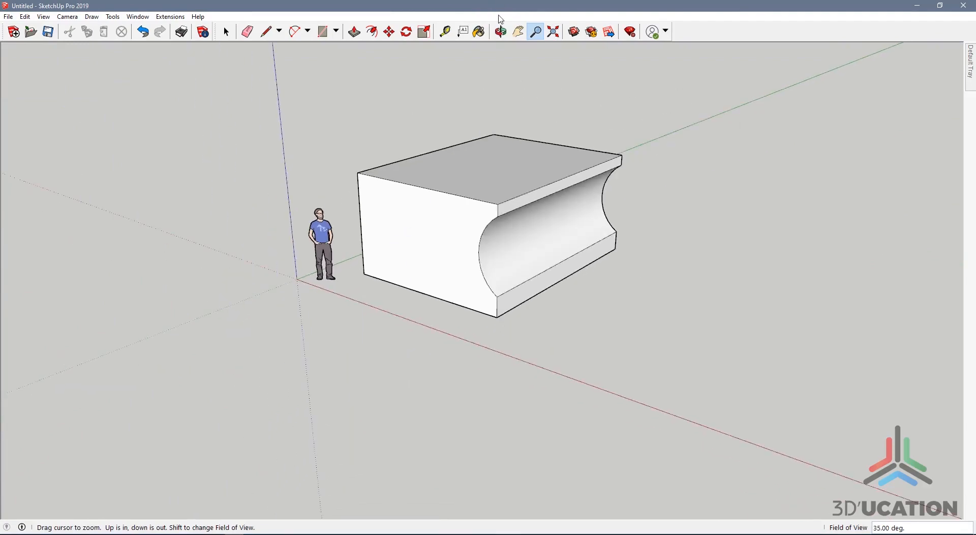
# Activate the Select tool and orbit and zoom around the block with it, switching briefly to Orbit and back to Select.
pyautogui.press('space')
pyautogui.scroll(3, 542, 191)
pyautogui.scroll(-2, 562, 225)
pyautogui.moveTo(562, 224); pyautogui.dragTo(315, 205, button='middle')
pyautogui.moveTo(540, 201); pyautogui.dragTo(456, 168, button='middle')
pyautogui.scroll(3, 432, 198)
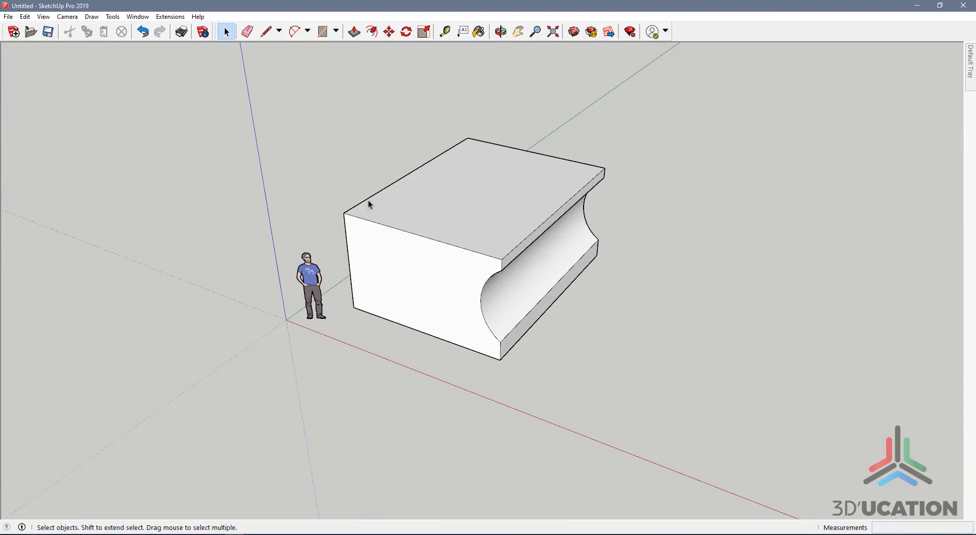
pyautogui.click(500, 32)
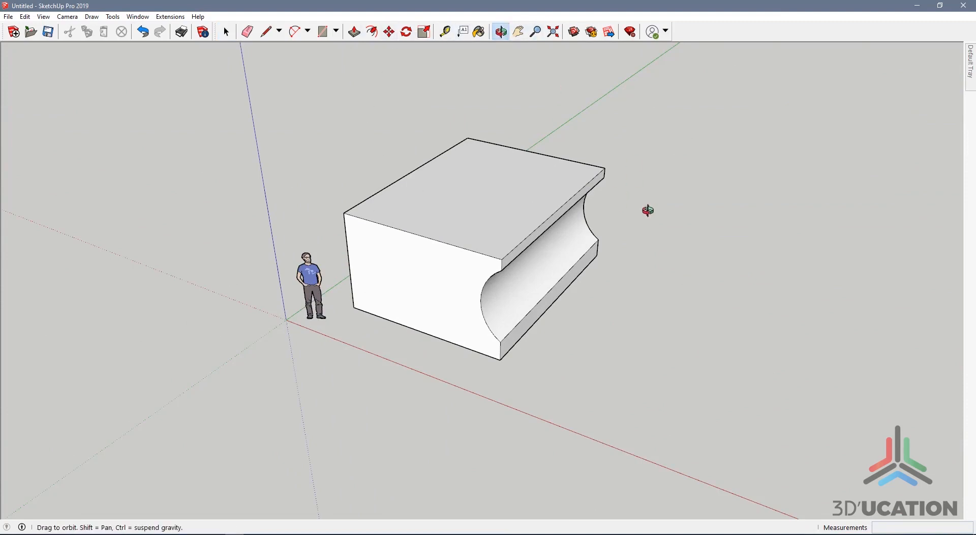
pyautogui.press('space')
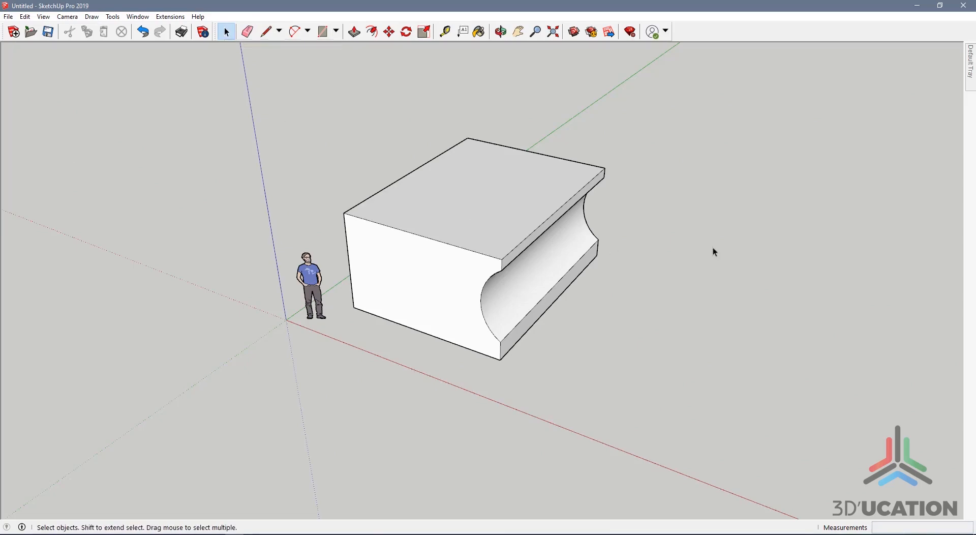
pyautogui.scroll(-1, 712, 247)
pyautogui.scroll(3, 548, 243)
pyautogui.scroll(1, 567, 226)
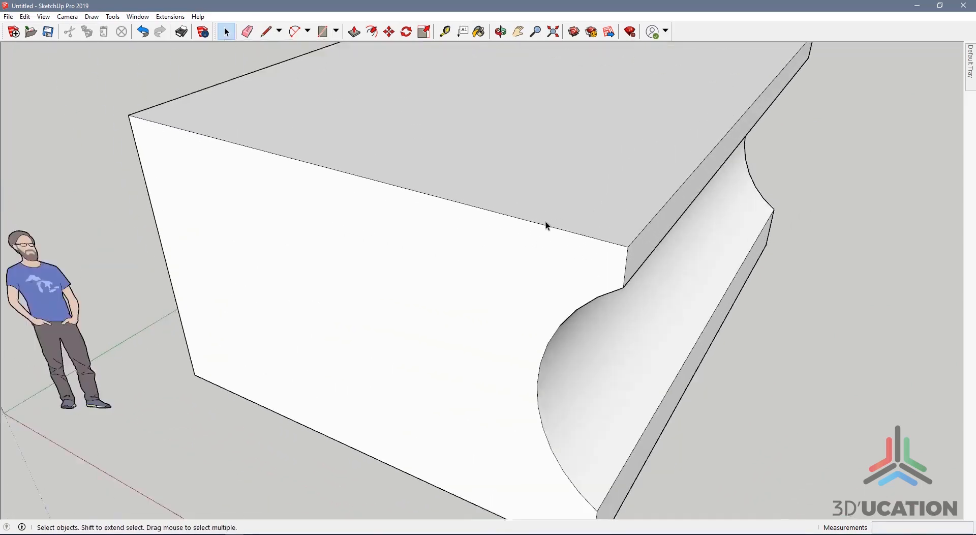
pyautogui.scroll(-5, 544, 219)
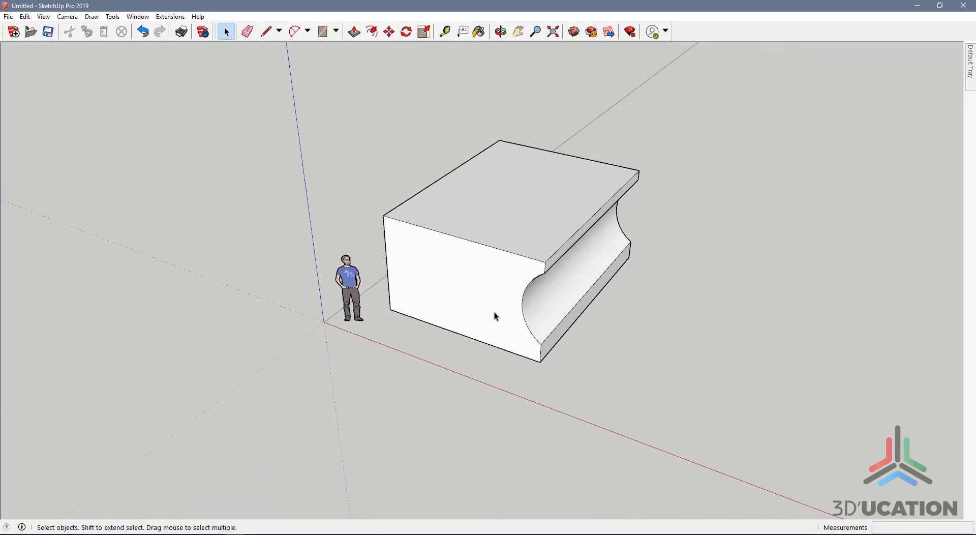
# Select the block's front top edge and its front face in turn, and clear the selection.
pyautogui.scroll(3, 499, 275)
pyautogui.click(494, 207)
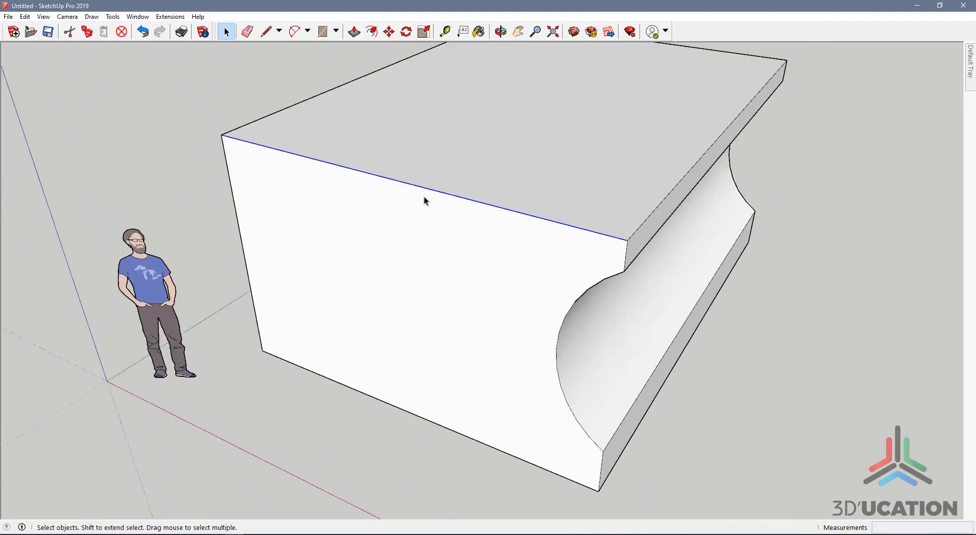
pyautogui.scroll(-3, 335, 220)
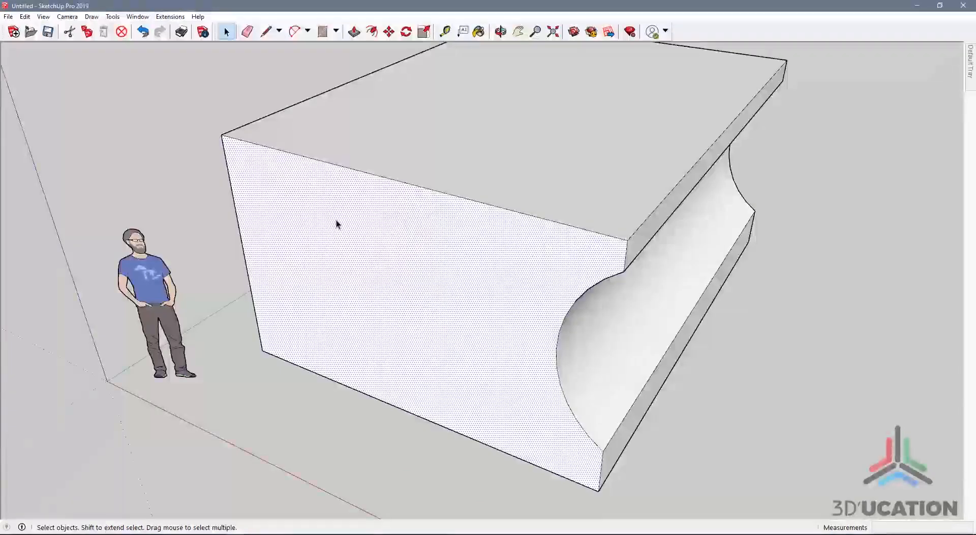
pyautogui.scroll(-3, 332, 213)
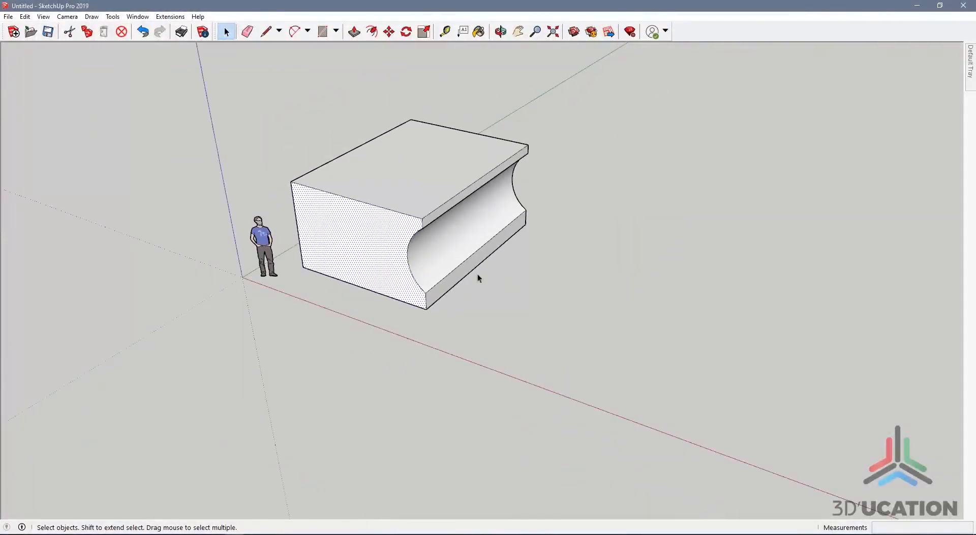
pyautogui.moveTo(478, 276); pyautogui.dragTo(511, 213, button='middle')
pyautogui.scroll(-3, 624, 280)
pyautogui.scroll(5, 484, 237)
pyautogui.click(681, 149)
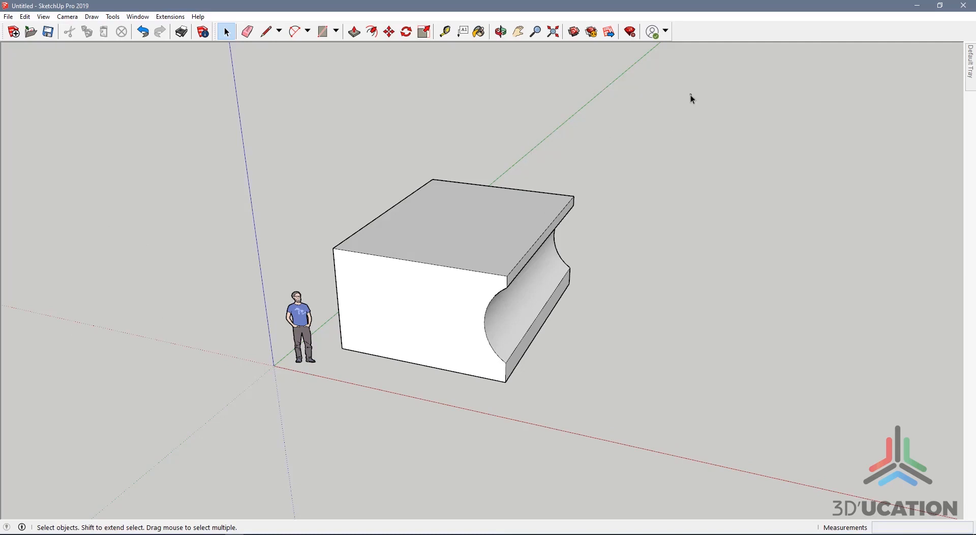
# Try selection boxes in both directions over empty space, and crossing-select the block's rear-left top corner.
pyautogui.moveTo(692, 94); pyautogui.dragTo(540, 164)
pyautogui.moveTo(541, 164); pyautogui.dragTo(868, 213)
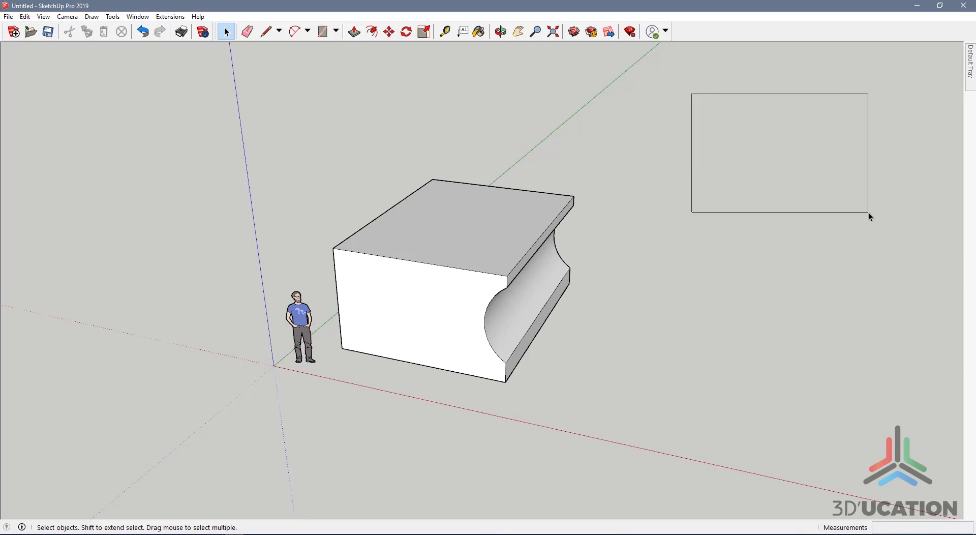
pyautogui.moveTo(868, 212); pyautogui.dragTo(865, 213)
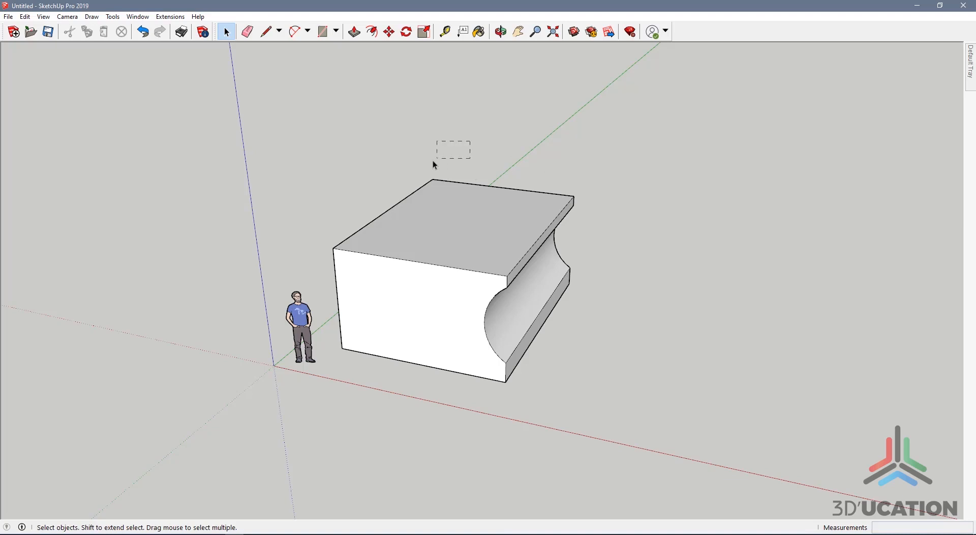
pyautogui.moveTo(416, 167); pyautogui.dragTo(408, 202)
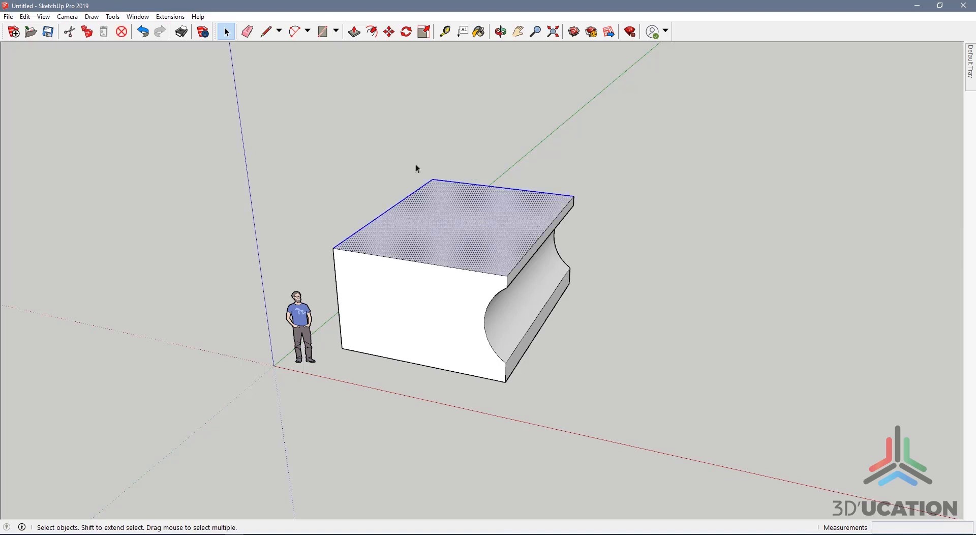
# Examine from all sides which faces and edges the rear-left corner selection caught, and clear the selection.
pyautogui.moveTo(447, 219); pyautogui.dragTo(427, 193, button='middle')
pyautogui.scroll(5, 429, 185)
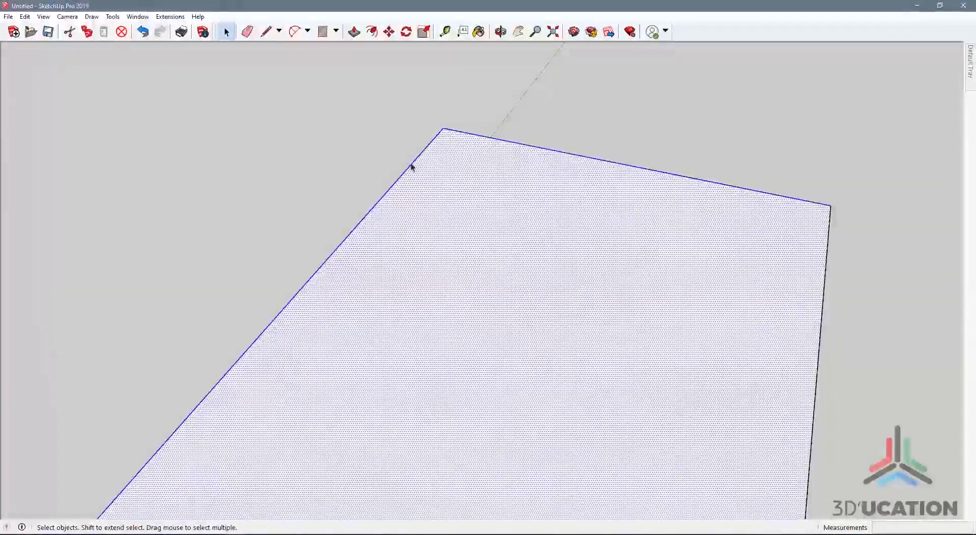
pyautogui.moveTo(390, 290); pyautogui.dragTo(507, 299, button='middle')
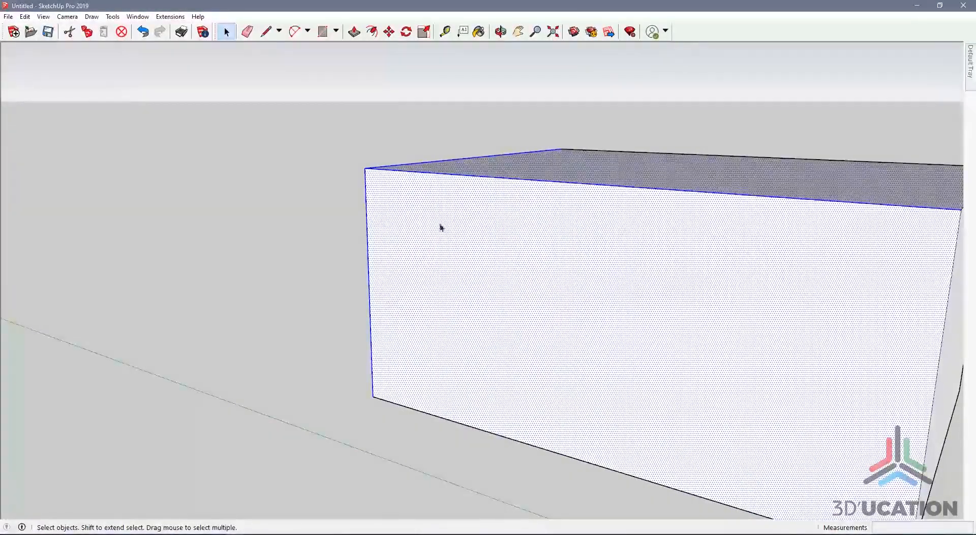
pyautogui.moveTo(359, 265); pyautogui.dragTo(654, 330, button='middle')
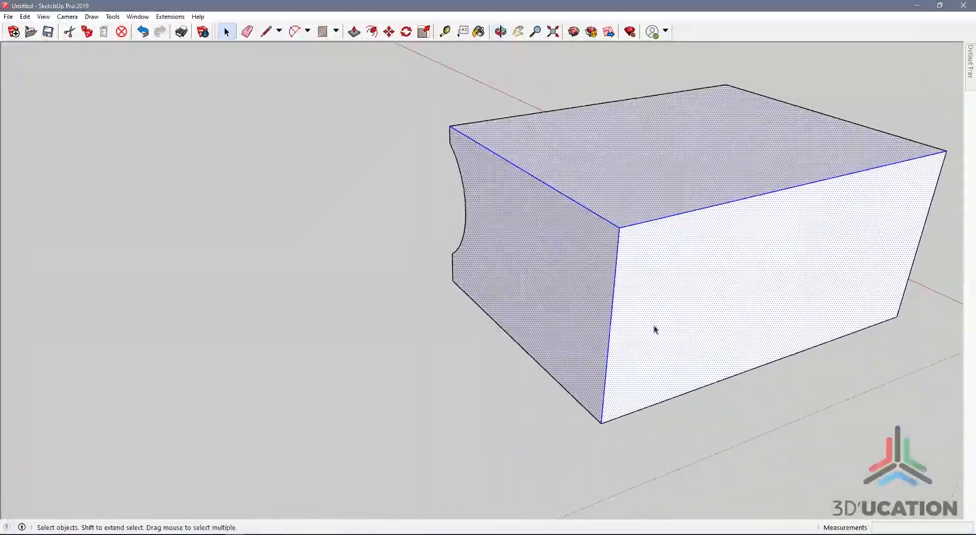
pyautogui.moveTo(581, 264); pyautogui.dragTo(190, 349, button='middle')
pyautogui.scroll(-4, 533, 312)
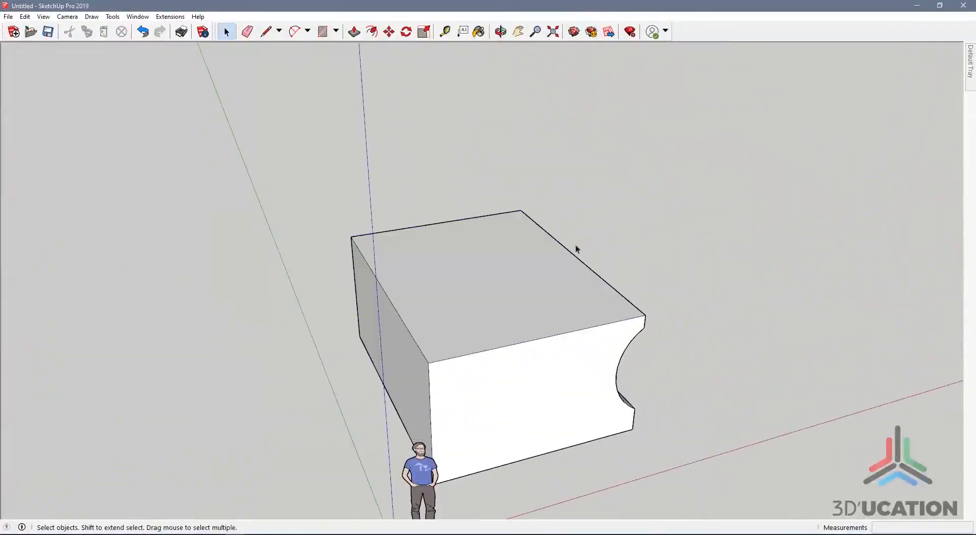
# Crossing-select the block's rear-right top corner above the channel.
pyautogui.moveTo(577, 248); pyautogui.dragTo(444, 291, button='middle')
pyautogui.scroll(-2, 529, 343)
pyautogui.moveTo(529, 343); pyautogui.dragTo(558, 202, button='middle')
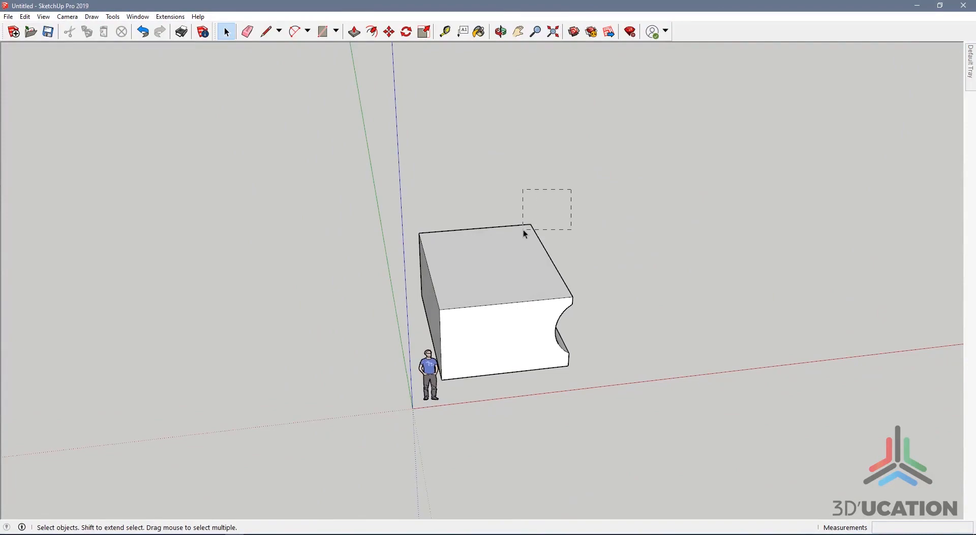
pyautogui.moveTo(524, 232); pyautogui.dragTo(523, 233)
pyautogui.scroll(4, 526, 236)
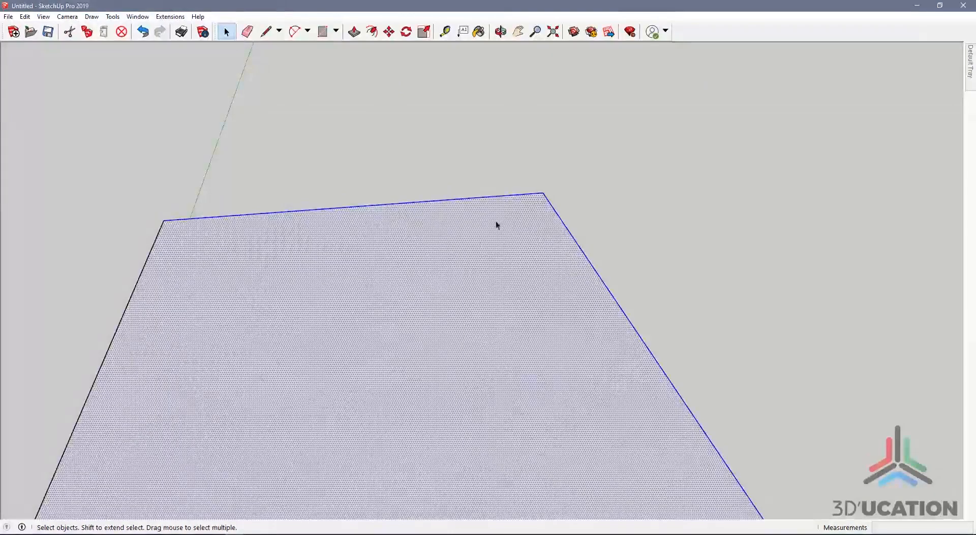
# Examine the selected faces and edges around the rear-right corner above the channel, and clear the selection.
pyautogui.moveTo(553, 214); pyautogui.dragTo(247, 184, button='middle')
pyautogui.scroll(4, 518, 215)
pyautogui.moveTo(509, 217); pyautogui.dragTo(350, 211, button='middle')
pyautogui.moveTo(448, 207); pyautogui.dragTo(506, 223, button='middle')
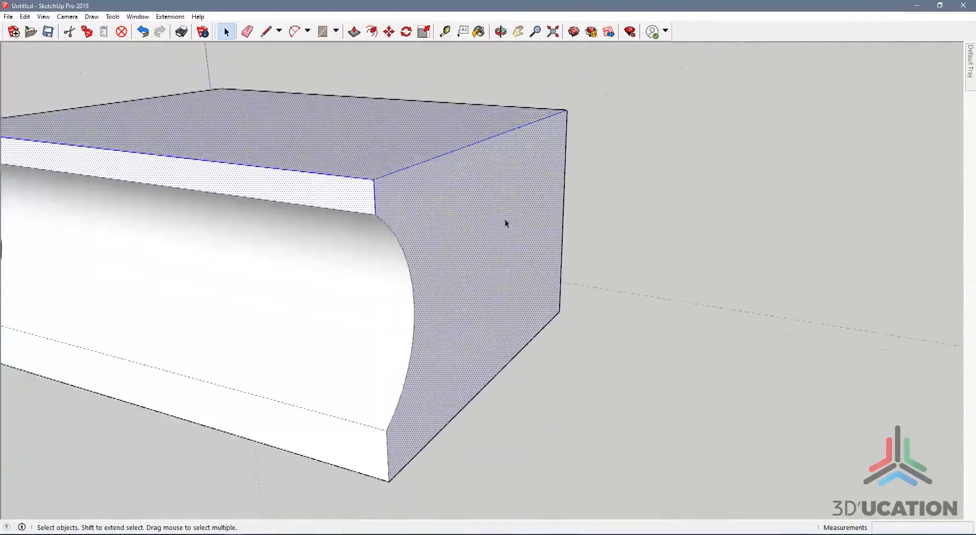
pyautogui.scroll(-4, 506, 221)
pyautogui.moveTo(482, 296); pyautogui.dragTo(870, 298, button='middle')
pyautogui.click(870, 298)
# From a steep overhead view, window-select only the block's rear-left vertical edge and check the selection from the left side.
pyautogui.scroll(-2, 495, 248)
pyautogui.moveTo(546, 292); pyautogui.dragTo(622, 358, button='middle')
pyautogui.scroll(2, 584, 309)
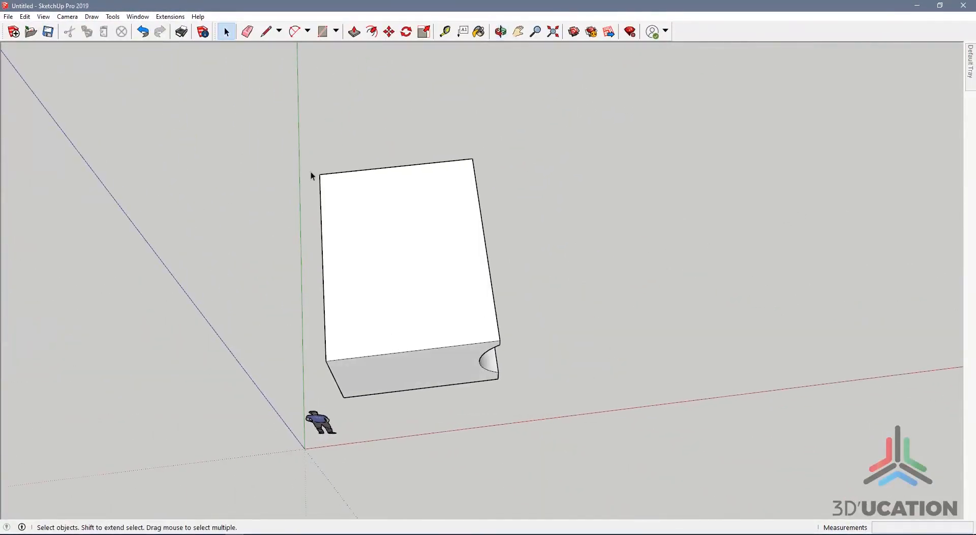
pyautogui.moveTo(262, 112)
pyautogui.mouseDown()
pyautogui.moveTo(388, 202)
pyautogui.moveTo(365, 216)
pyautogui.moveTo(424, 286)
pyautogui.mouseUp()
pyautogui.moveTo(253, 87); pyautogui.dragTo(431, 292)
pyautogui.moveTo(290, 242); pyautogui.dragTo(397, 280, button='middle')
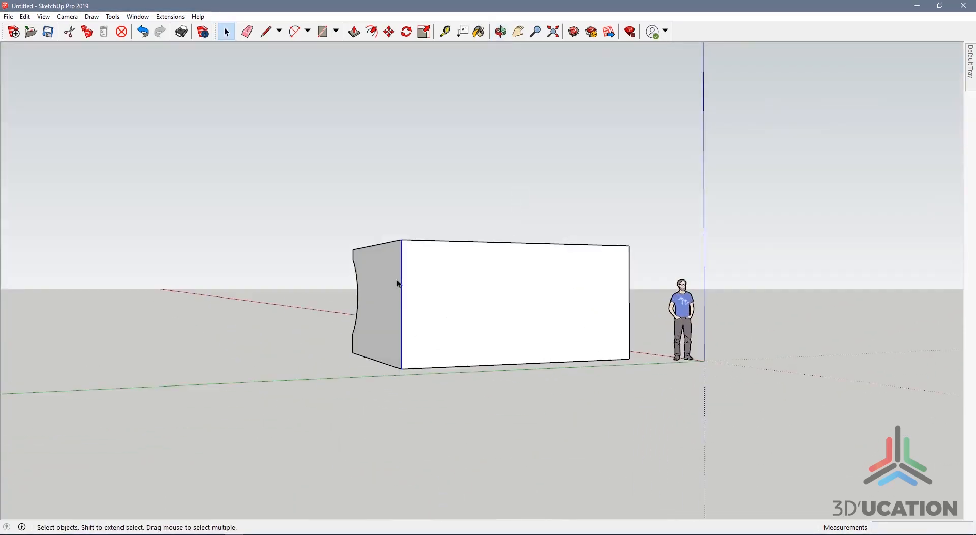
pyautogui.moveTo(477, 325); pyautogui.dragTo(359, 390, button='middle')
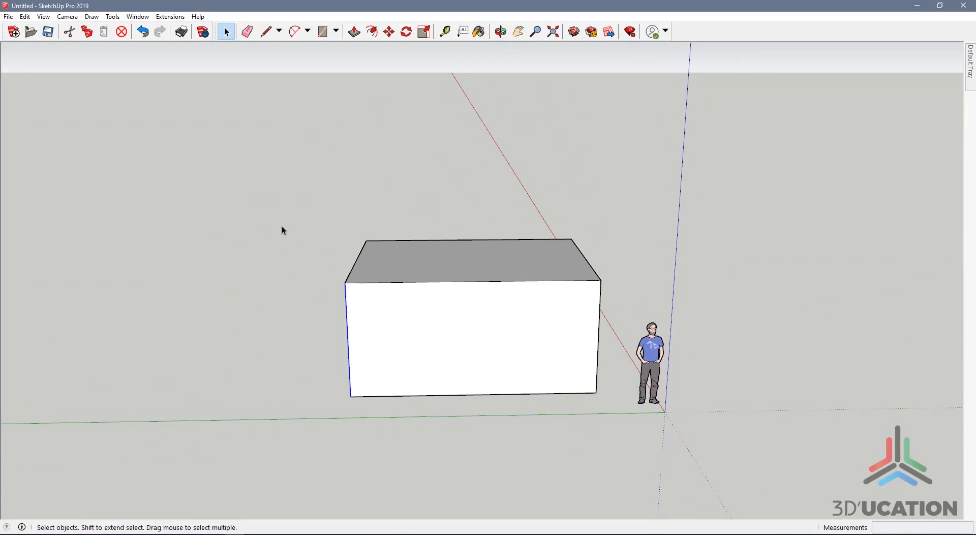
# Window-select the block's left end face with its edges, check the selection from both sides, and clear it.
pyautogui.moveTo(265, 148); pyautogui.dragTo(497, 459)
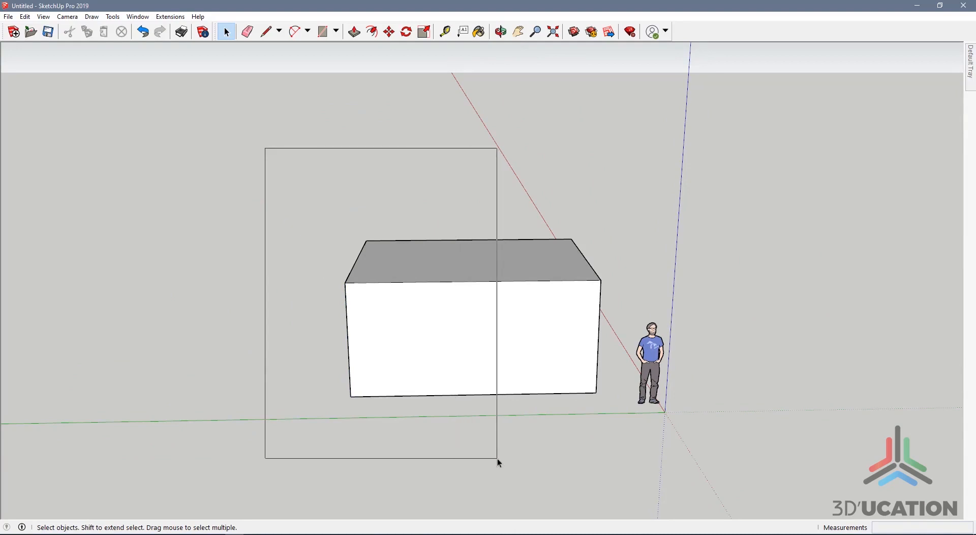
pyautogui.moveTo(497, 459); pyautogui.dragTo(496, 458)
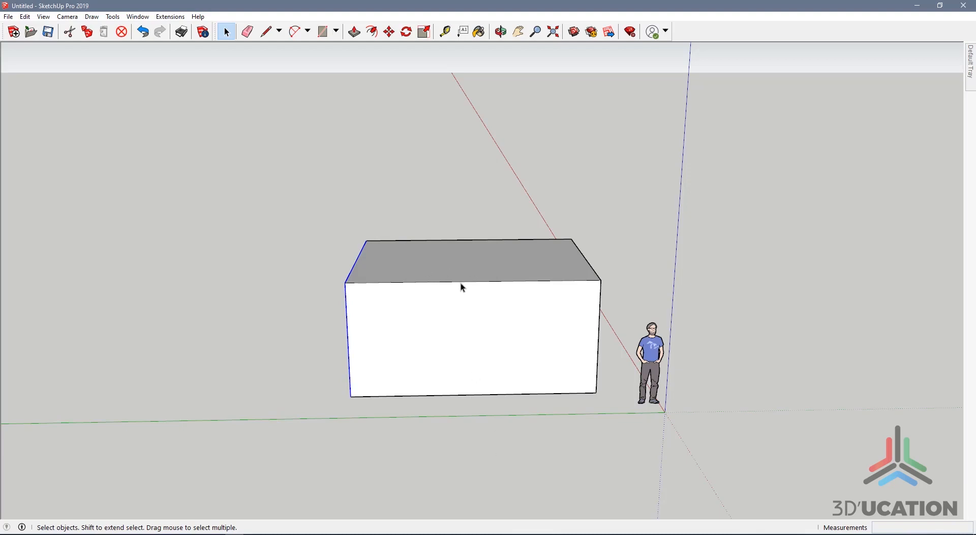
pyautogui.moveTo(377, 323); pyautogui.dragTo(537, 358, button='middle')
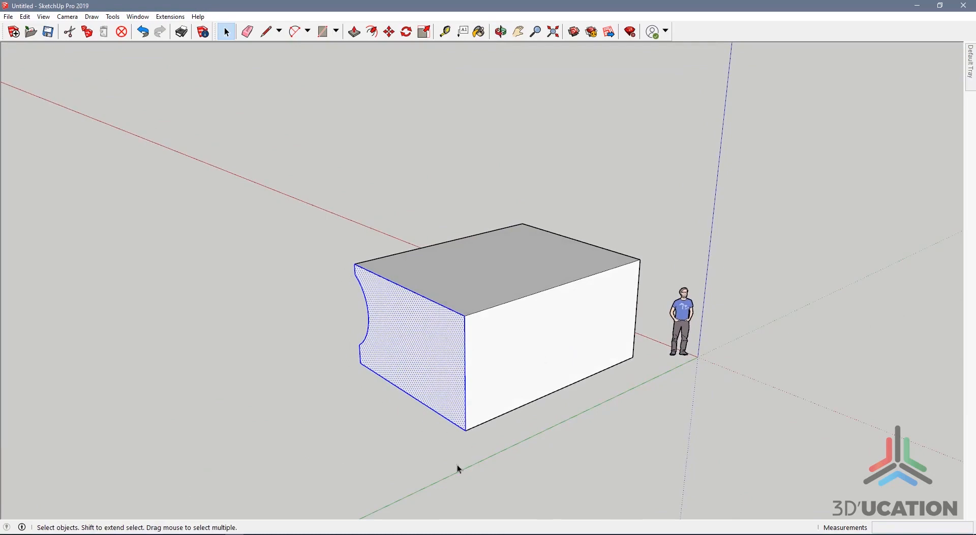
pyautogui.moveTo(334, 376); pyautogui.dragTo(233, 361, button='middle')
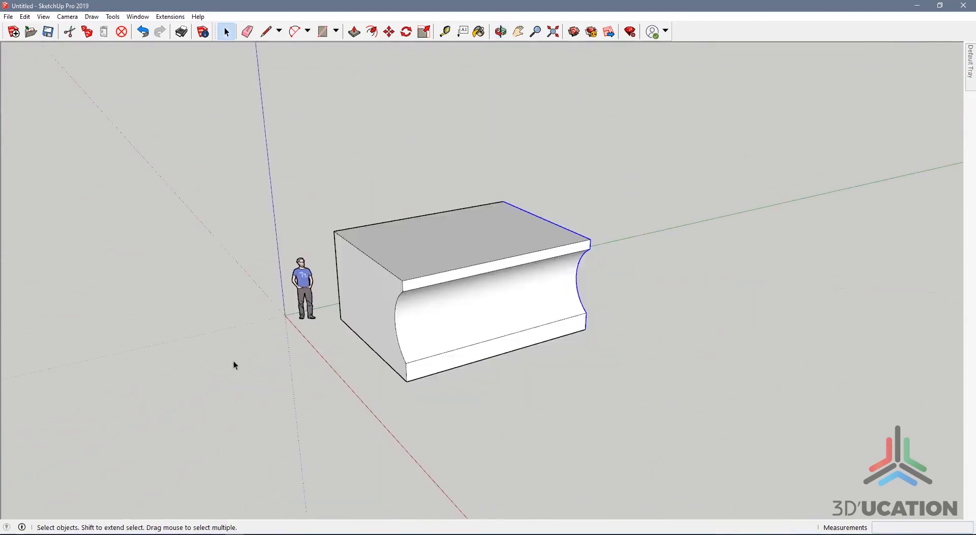
pyautogui.scroll(-2, 449, 281)
pyautogui.scroll(1, 441, 224)
pyautogui.click(642, 244)
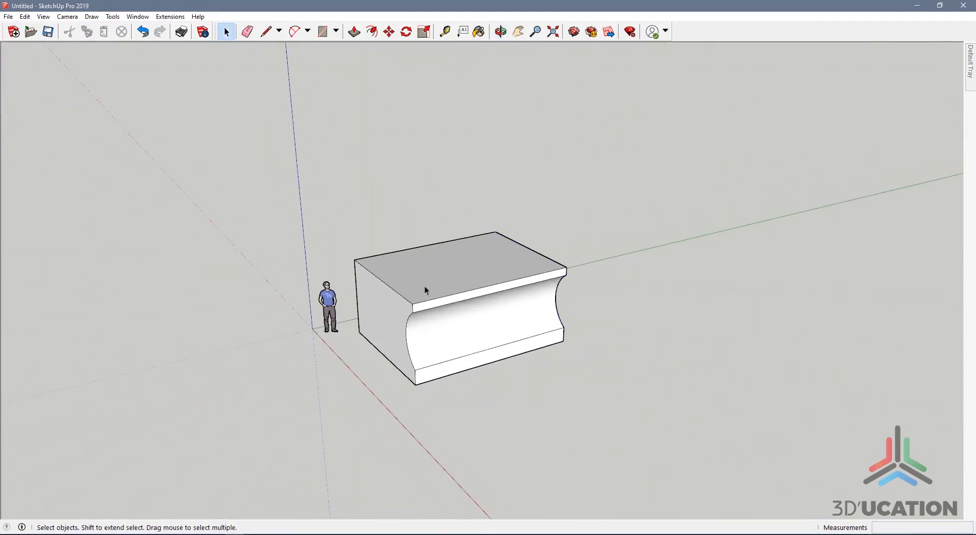
# Delete the block's top edge shared by the top face and the end face nearest the scale figure.
pyautogui.scroll(-1, 437, 282)
pyautogui.scroll(1, 456, 377)
pyautogui.moveTo(405, 327); pyautogui.dragTo(475, 370, button='middle')
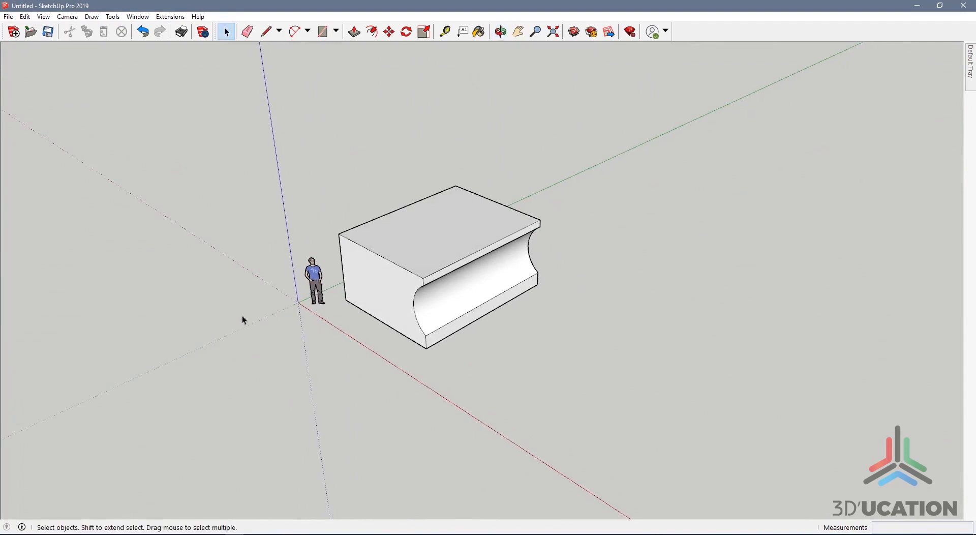
pyautogui.scroll(4, 412, 271)
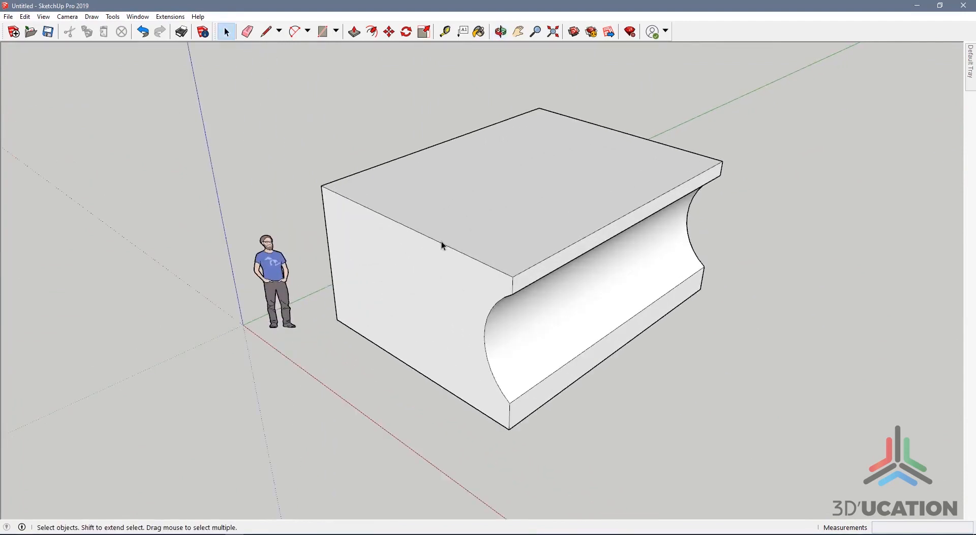
pyautogui.click(442, 246)
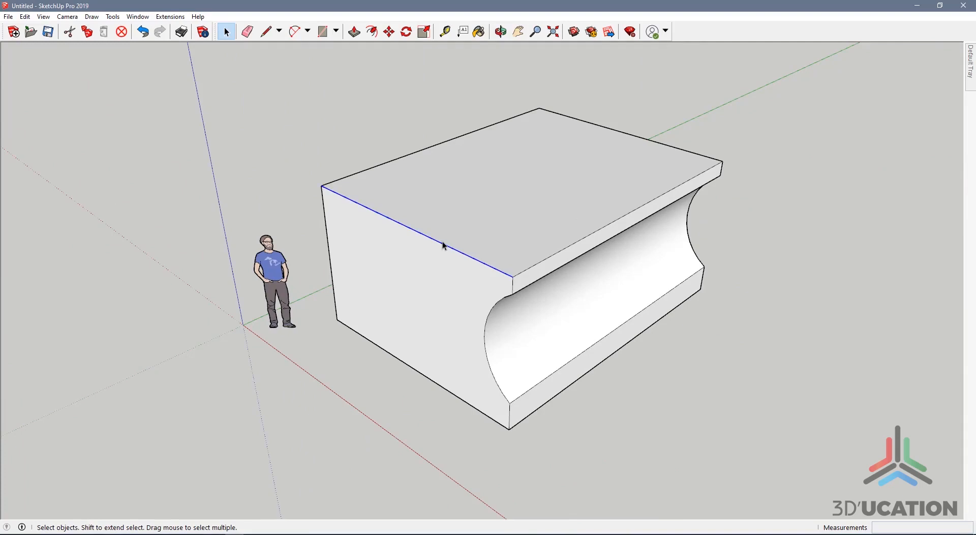
pyautogui.press('Delete')
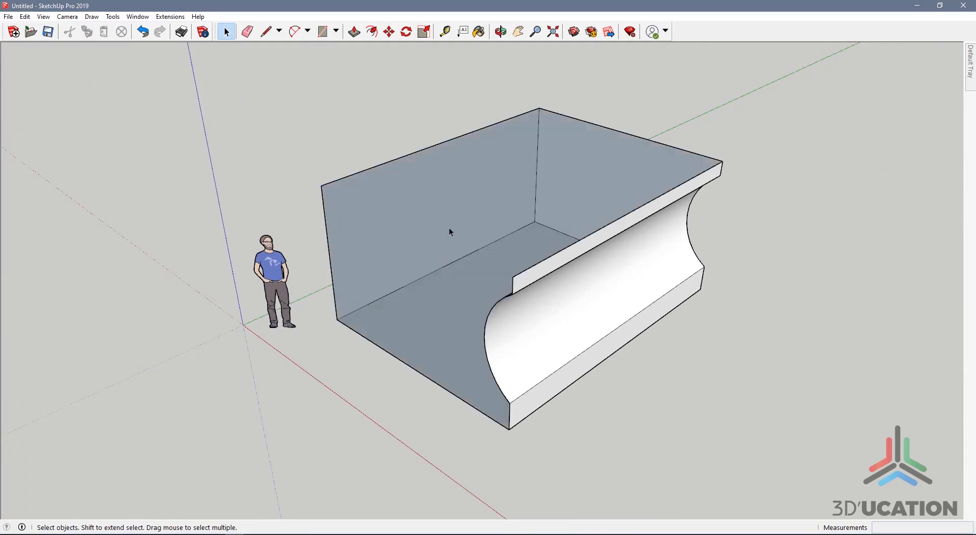
pyautogui.scroll(-3, 449, 234)
pyautogui.scroll(3, 328, 175)
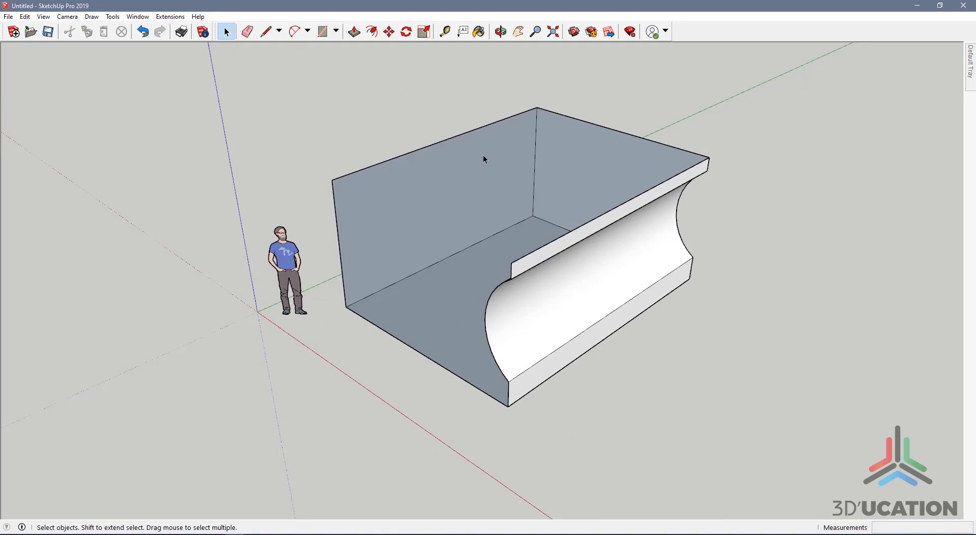
pyautogui.scroll(-3, 485, 172)
pyautogui.scroll(3, 478, 223)
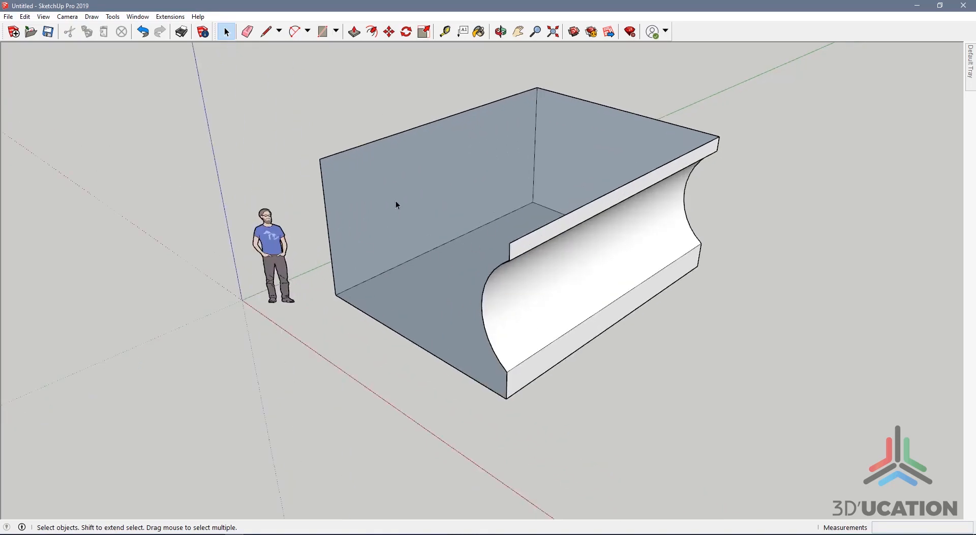
# Erase the top edge of the flat wall opposite the channel and the leftover vertical edge near the scale figure with the Eraser.
pyautogui.click(247, 33)
pyautogui.scroll(2, 300, 146)
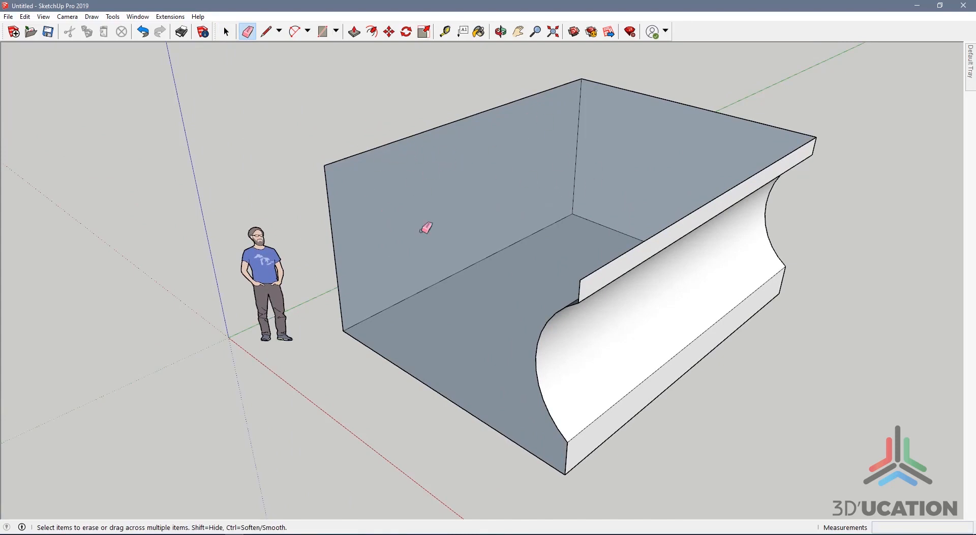
pyautogui.click(374, 148)
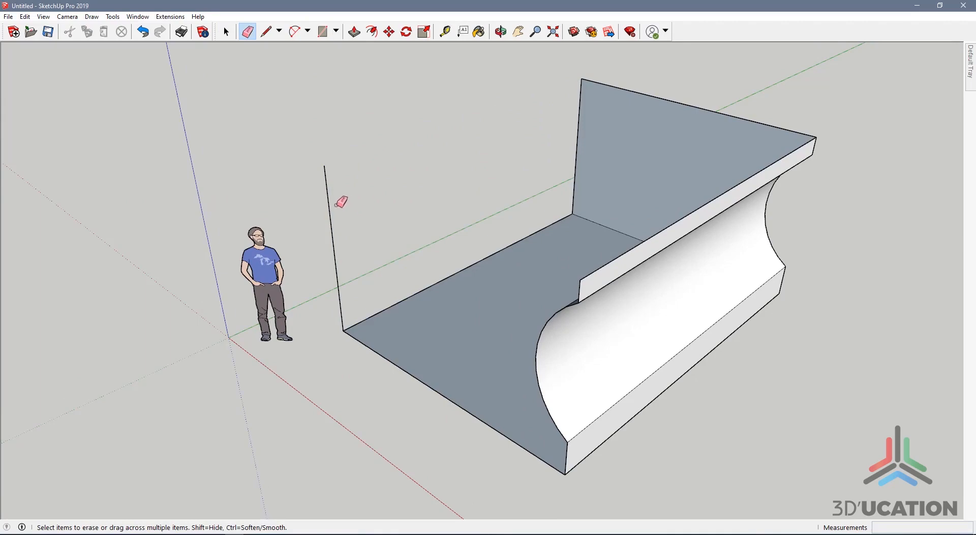
pyautogui.click(333, 203)
# Erase the outer edges of the remaining end wall and floor in one Eraser stroke, keeping only the channel side.
pyautogui.scroll(-1, 167, 135)
pyautogui.scroll(-1, 166, 134)
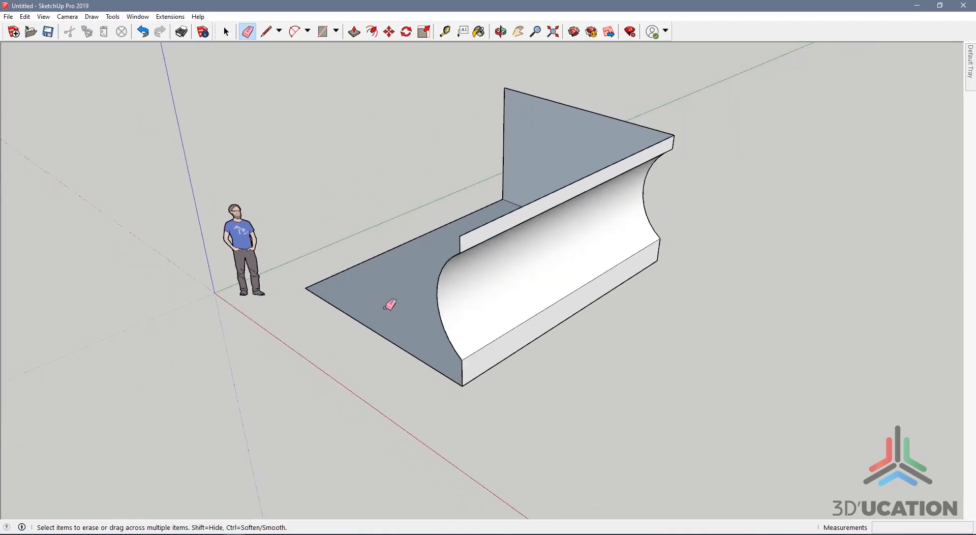
pyautogui.moveTo(390, 304); pyautogui.dragTo(841, 312, button='middle')
pyautogui.moveTo(413, 225); pyautogui.dragTo(572, 216, button='middle')
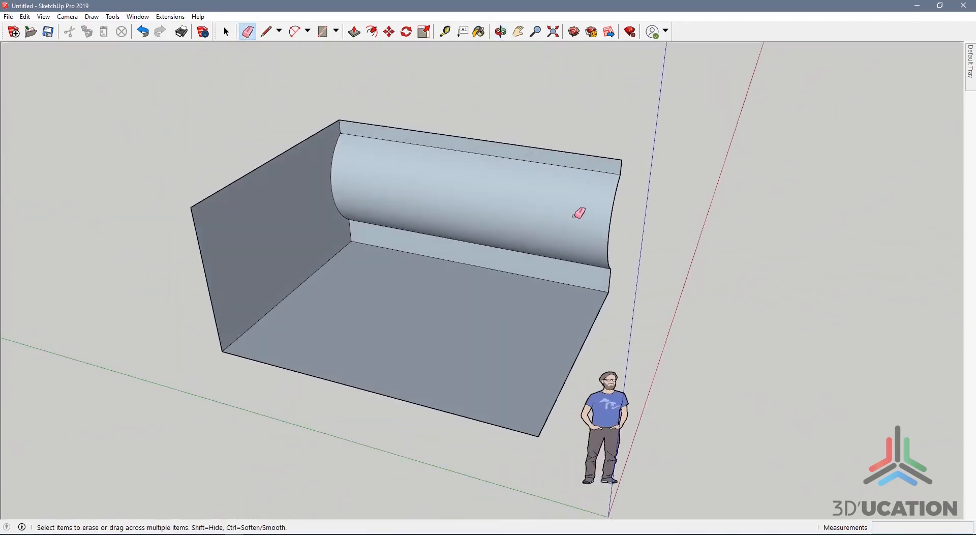
pyautogui.scroll(-2, 638, 202)
pyautogui.moveTo(562, 274)
pyautogui.mouseDown(button='middle')
pyautogui.moveTo(375, 337)
pyautogui.moveTo(362, 331)
pyautogui.mouseUp(button='middle')
pyautogui.scroll(4, 350, 270)
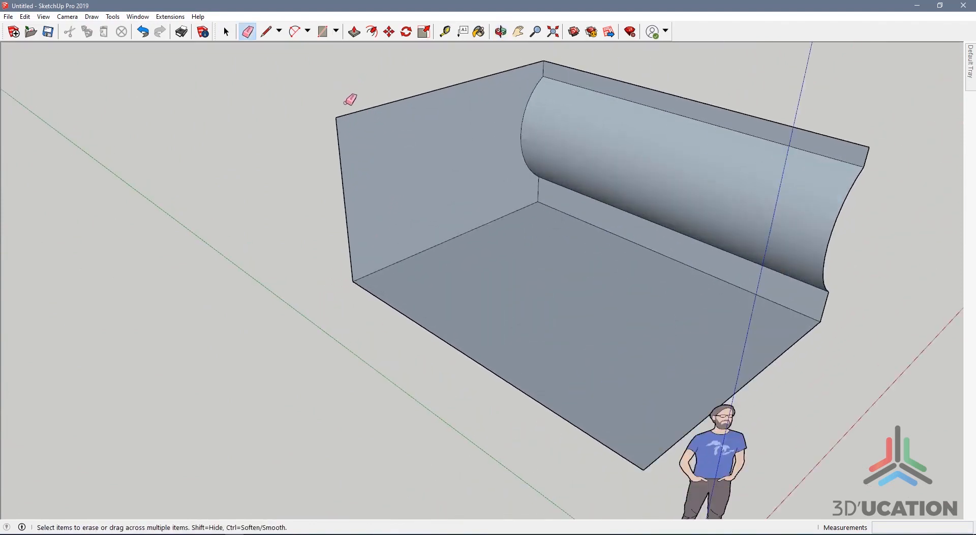
pyautogui.moveTo(351, 103)
pyautogui.mouseDown()
pyautogui.moveTo(338, 133)
pyautogui.moveTo(359, 154)
pyautogui.moveTo(431, 139)
pyautogui.moveTo(437, 160)
pyautogui.moveTo(374, 237)
pyautogui.moveTo(384, 270)
pyautogui.moveTo(376, 293)
pyautogui.moveTo(541, 353)
pyautogui.moveTo(668, 379)
pyautogui.moveTo(776, 385)
pyautogui.mouseUp()
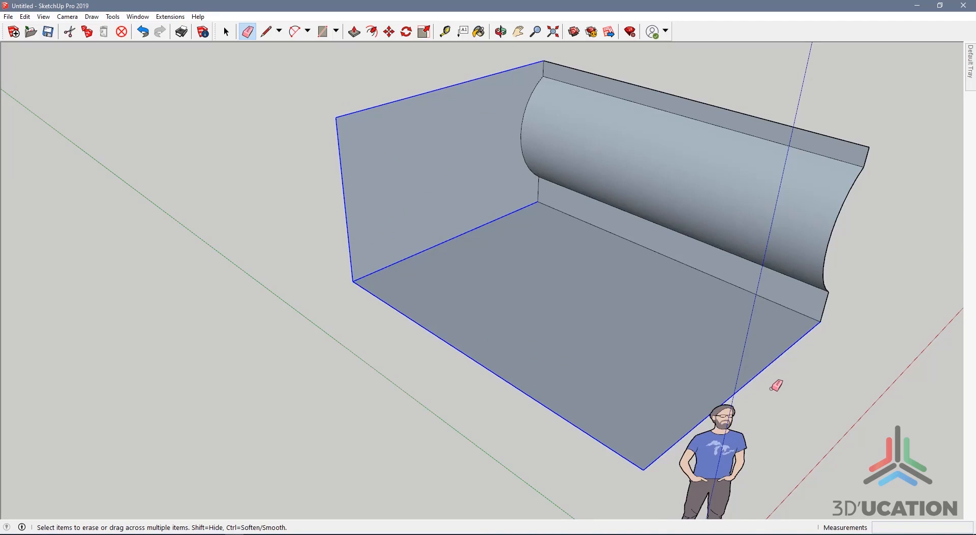
pyautogui.moveTo(776, 385); pyautogui.dragTo(775, 386)
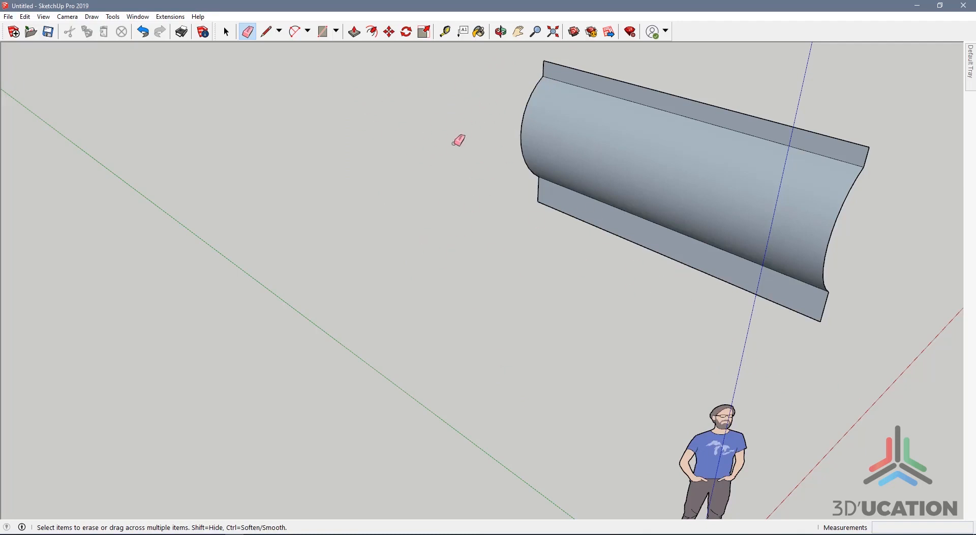
# Examine the remaining channel surface from its back and front sides.
pyautogui.moveTo(575, 274)
pyautogui.mouseDown(button='middle')
pyautogui.moveTo(503, 298)
pyautogui.moveTo(649, 318)
pyautogui.moveTo(373, 221)
pyautogui.moveTo(420, 245)
pyautogui.moveTo(178, 337)
pyautogui.moveTo(507, 290)
pyautogui.moveTo(503, 227)
pyautogui.mouseUp(button='middle')
pyautogui.scroll(5, 503, 227)
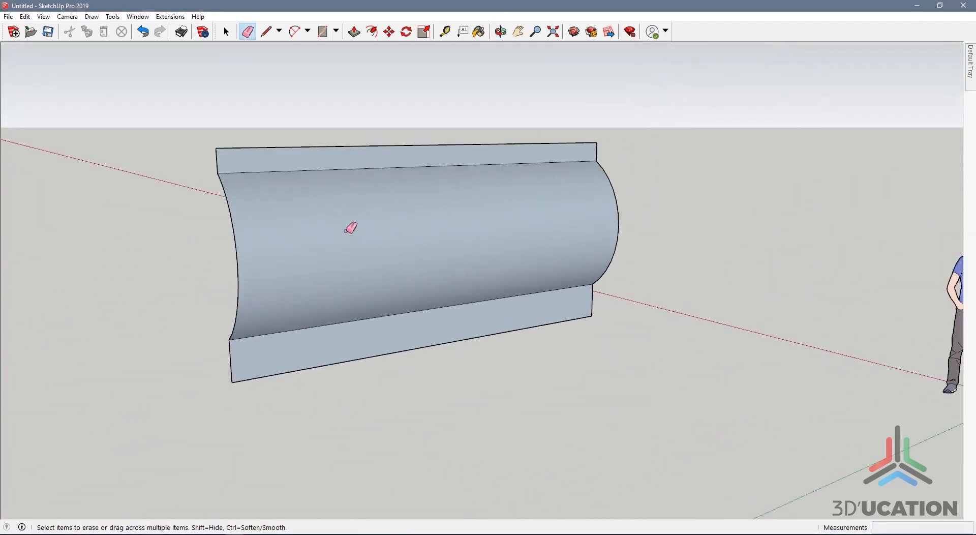
pyautogui.scroll(-5, 351, 228)
pyautogui.moveTo(366, 253); pyautogui.dragTo(579, 301, button='middle')
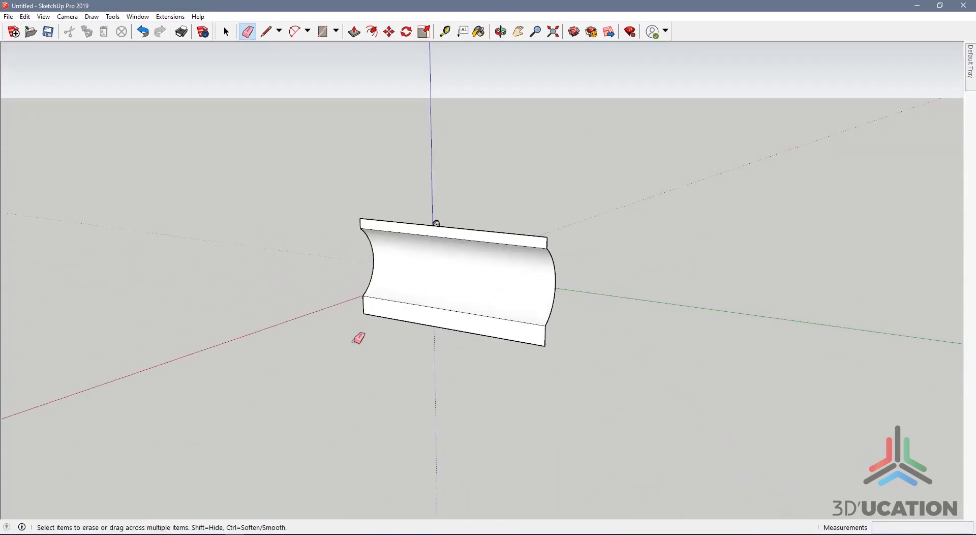
pyautogui.moveTo(358, 338)
pyautogui.mouseDown(button='middle')
pyautogui.moveTo(562, 261)
pyautogui.moveTo(529, 311)
pyautogui.moveTo(650, 376)
pyautogui.moveTo(653, 366)
pyautogui.moveTo(529, 359)
pyautogui.mouseUp(button='middle')
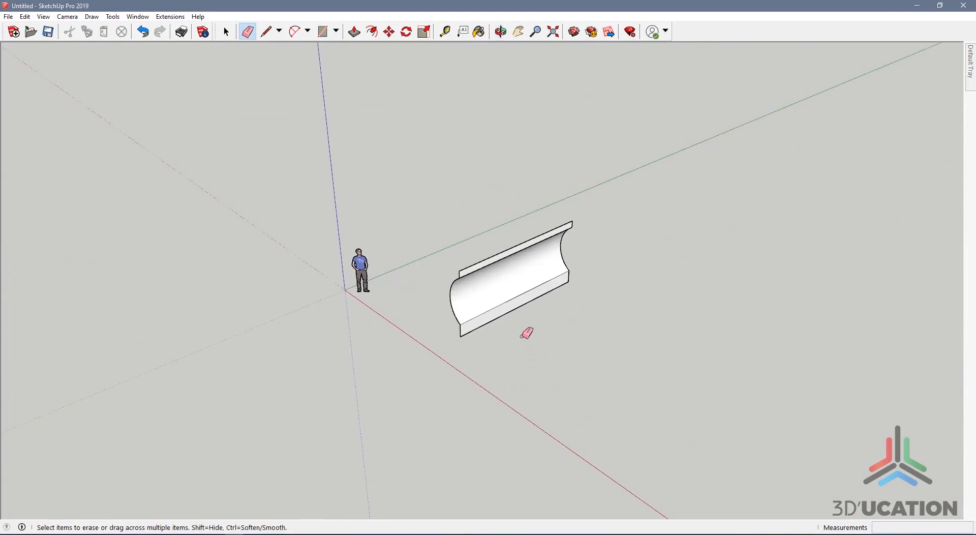
pyautogui.scroll(-1, 483, 229)
pyautogui.scroll(4, 503, 315)
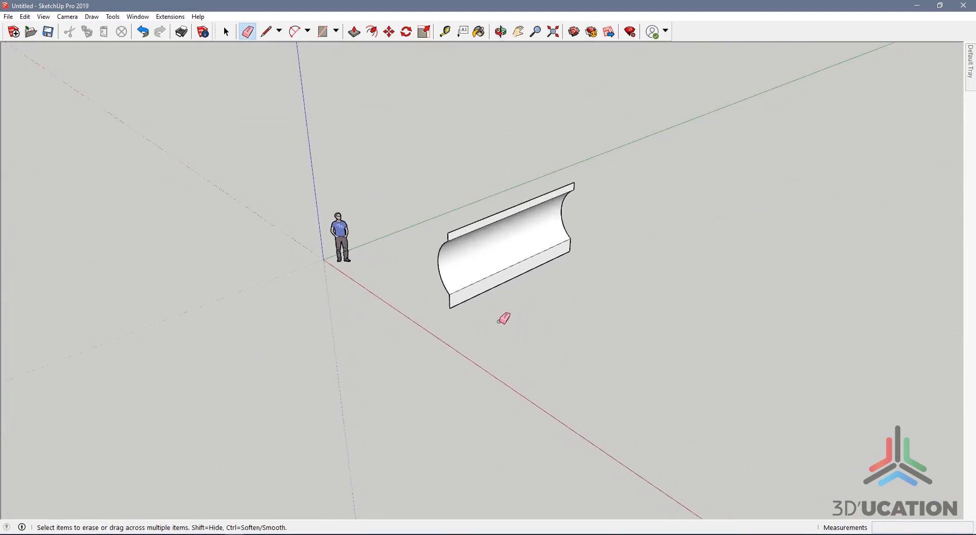